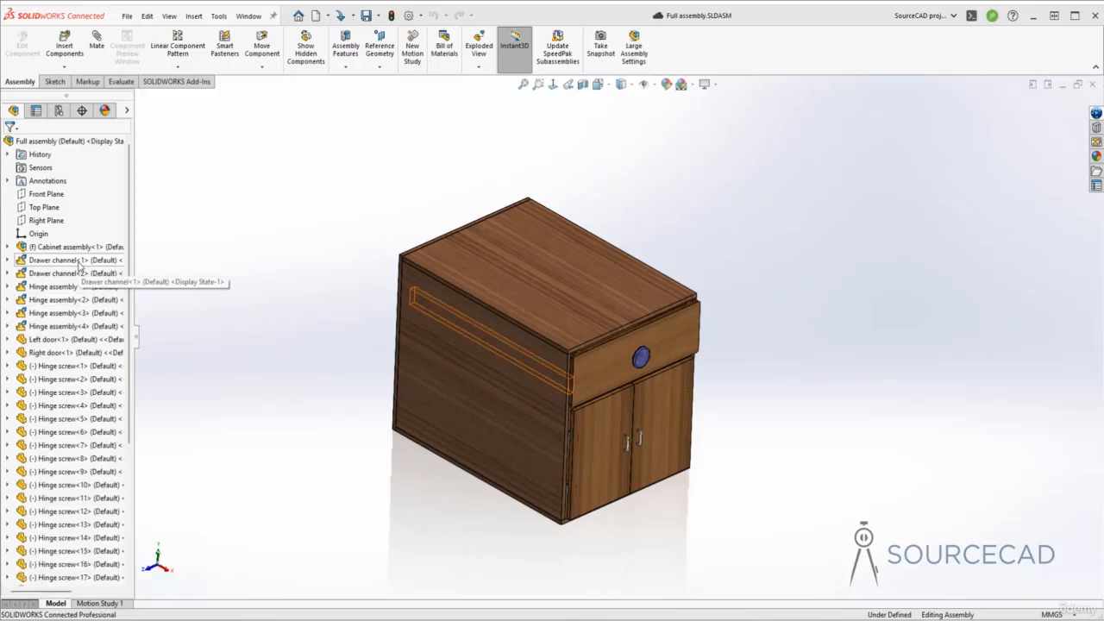
- Group the six drawer screws in the assembly tree into a new folder named "Drawer screw"
scroll(77, 266, down, 5)
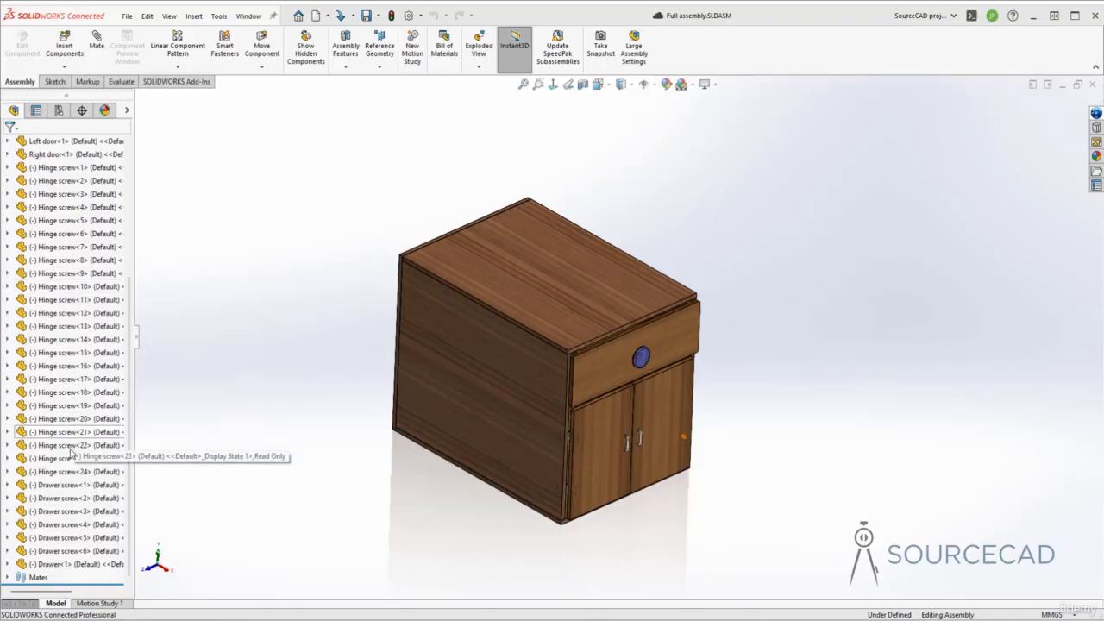
click(75, 488)
click(74, 486)
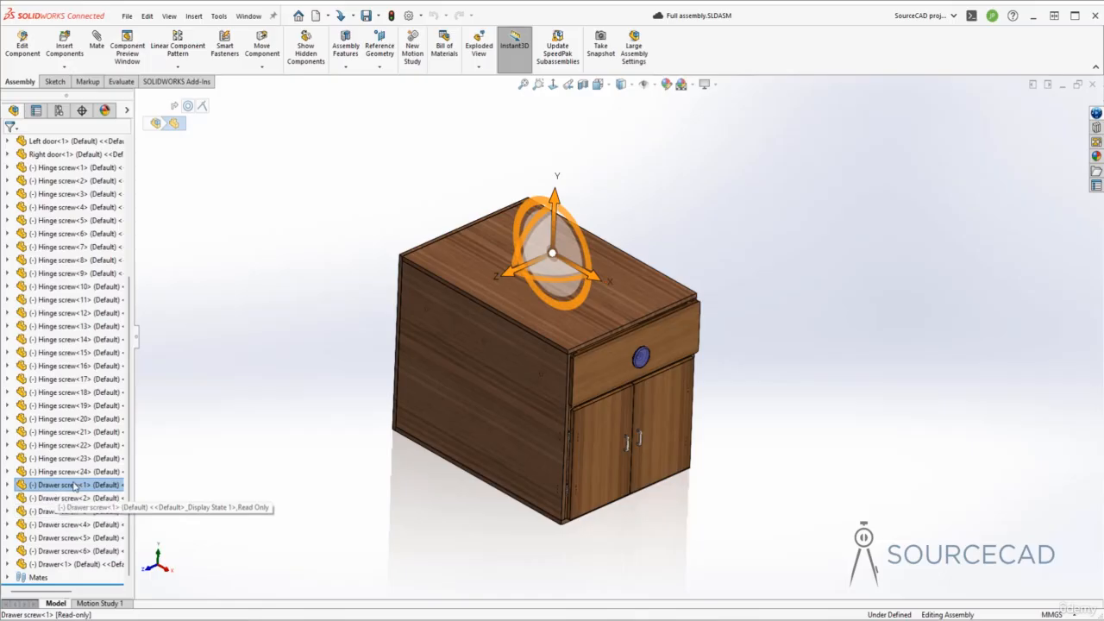
shift+click(74, 552)
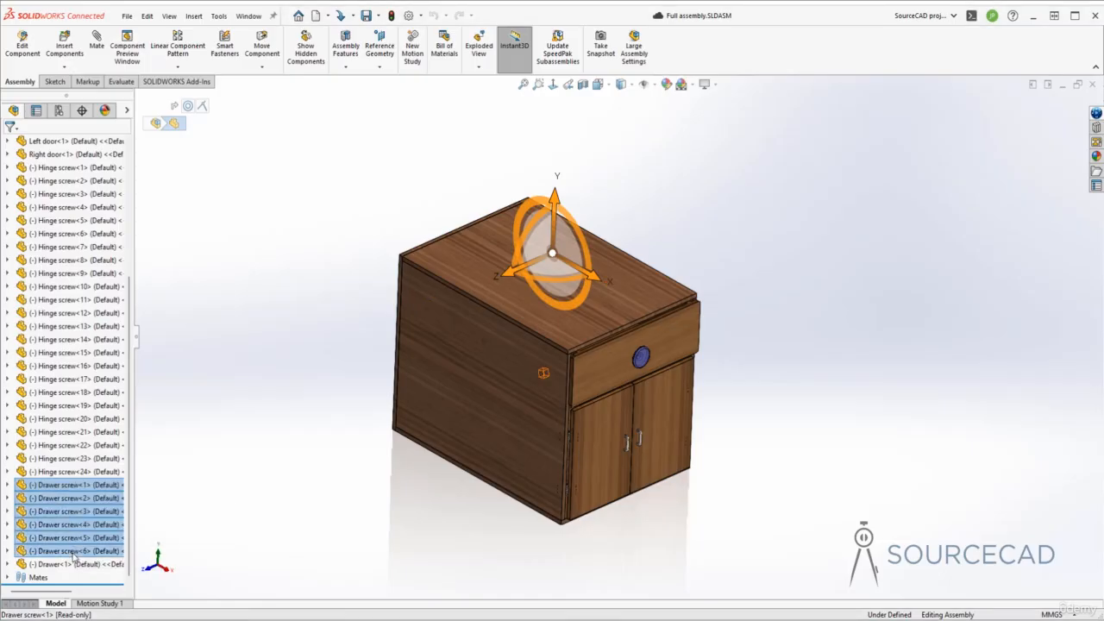
right_click(75, 556)
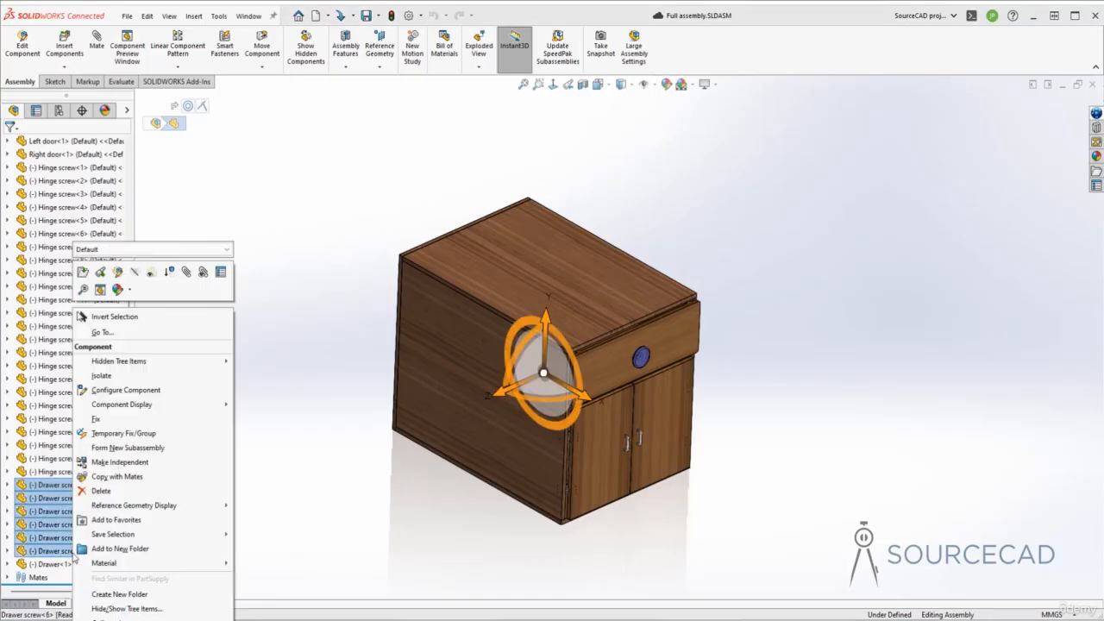
click(121, 550)
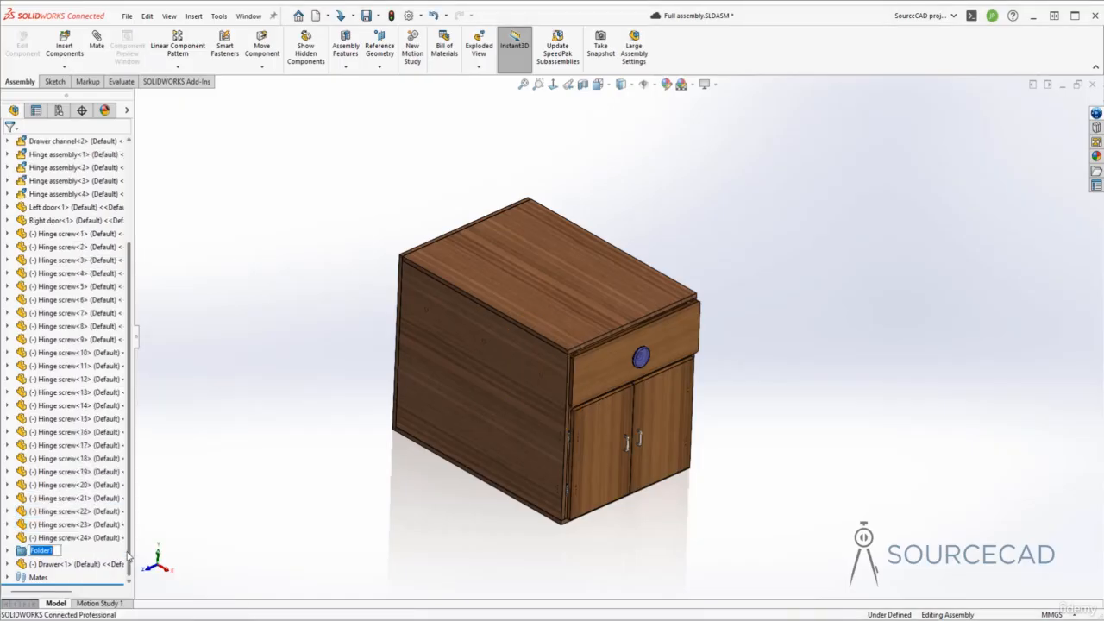
text(Drawer screw)
key(Return)
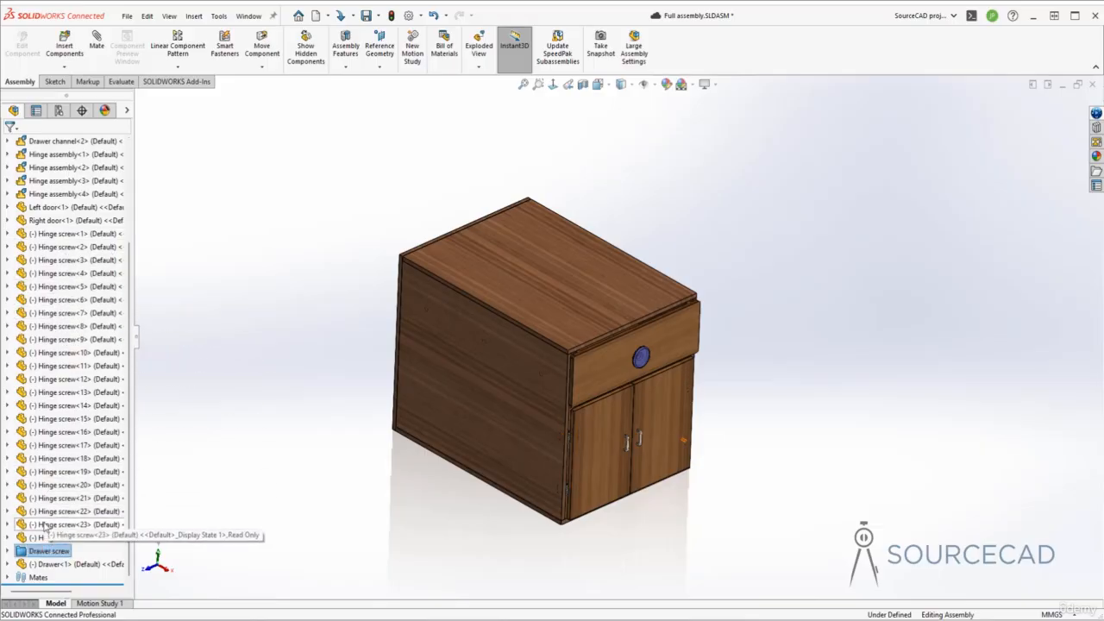
- Group all 24 hinge screws in the assembly tree into a new folder named "Hinge screw"
click(60, 234)
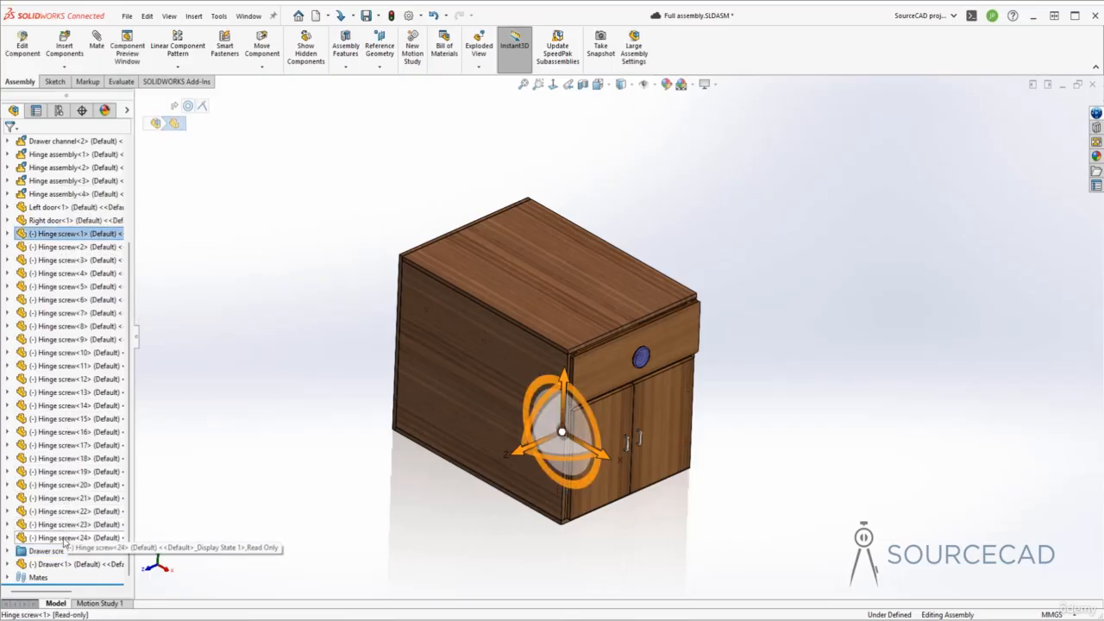
shift+click(65, 538)
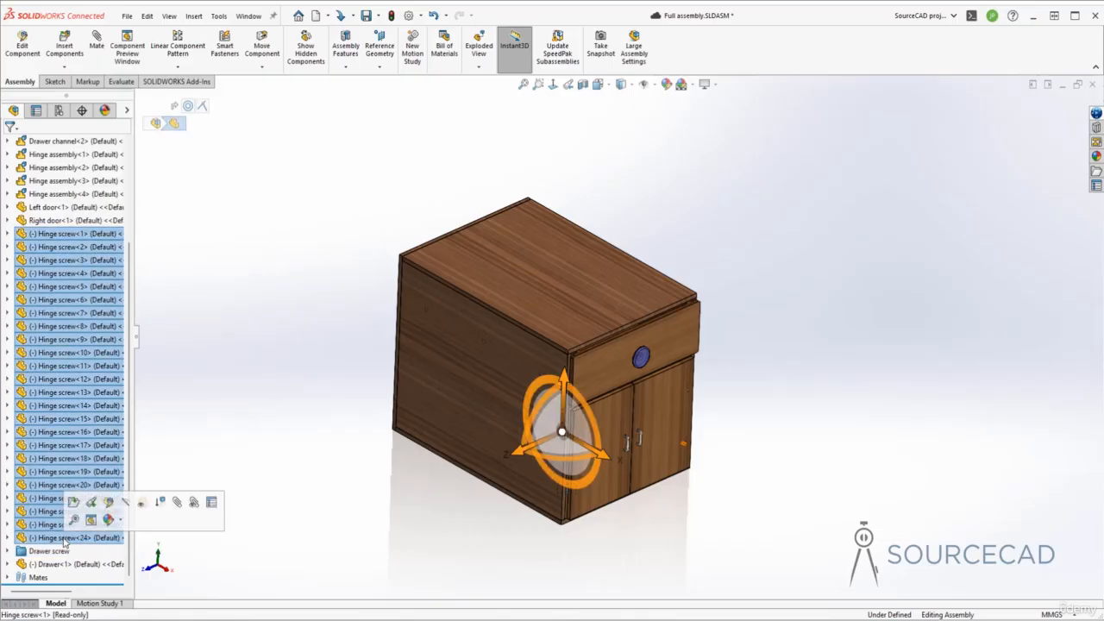
right_click(54, 343)
click(97, 551)
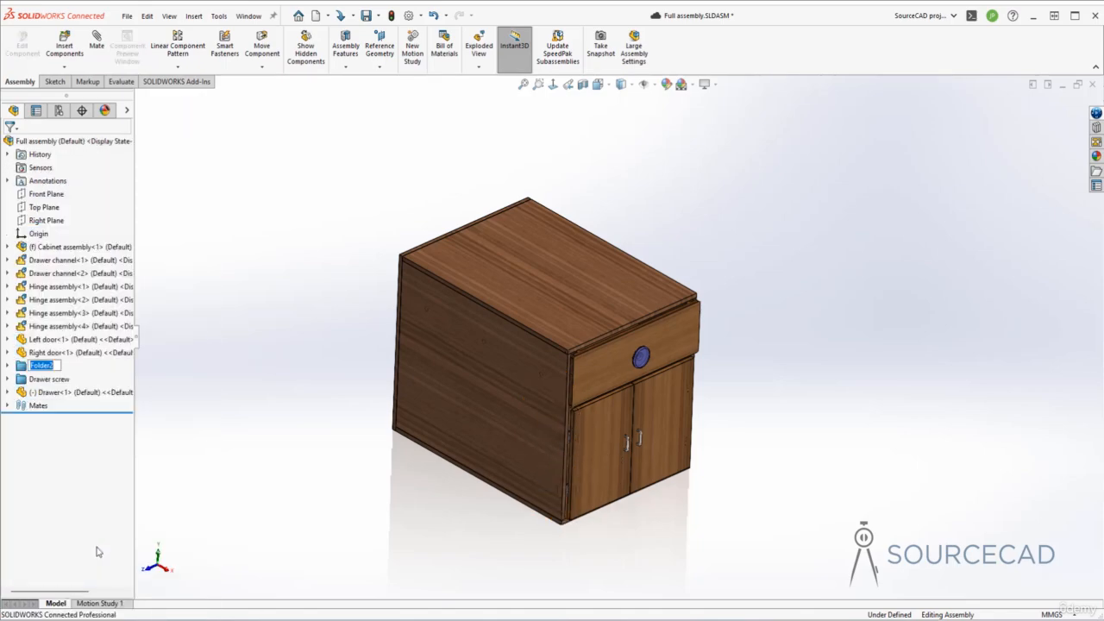
text(Hinge screw)
key(Return)
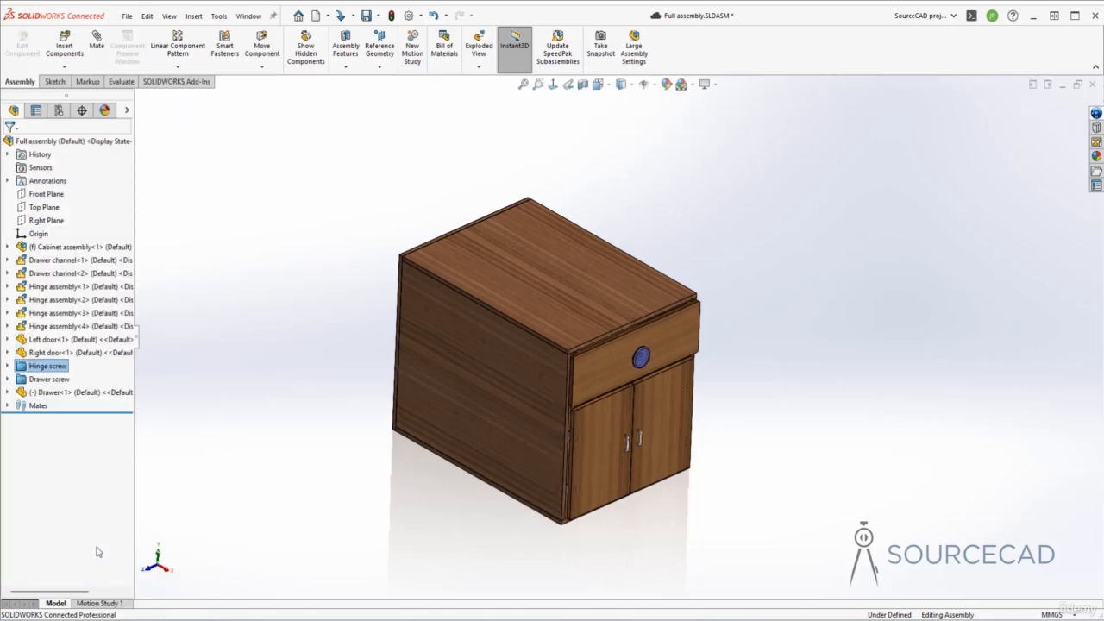
- Group the four hinge assemblies in the tree into a new folder named "Hinge assembly"
click(63, 287)
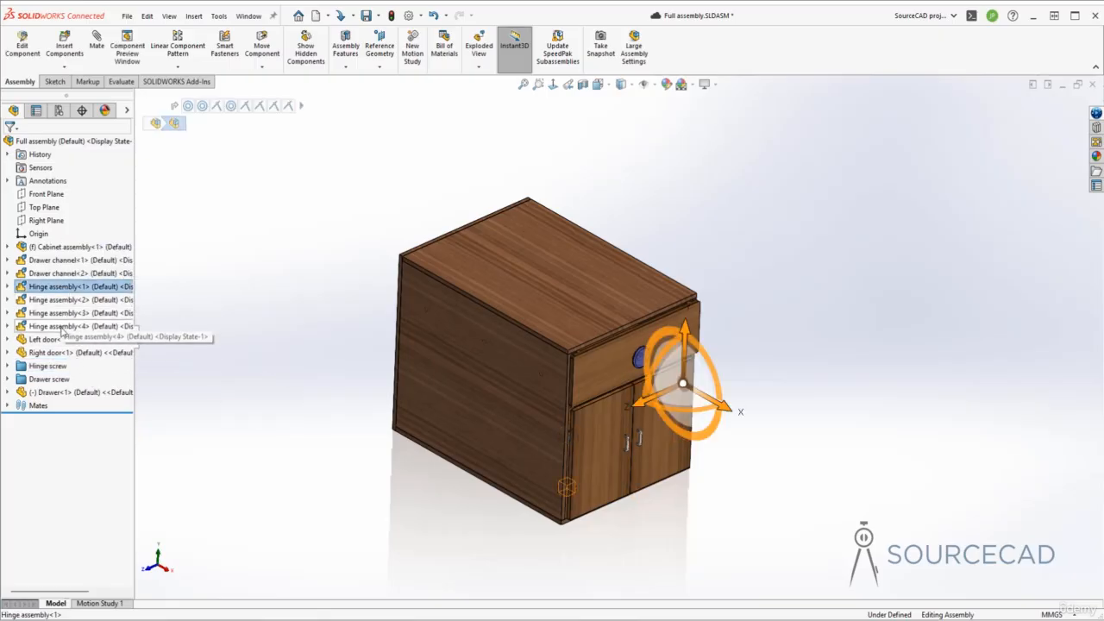
shift+click(62, 328)
right_click(63, 332)
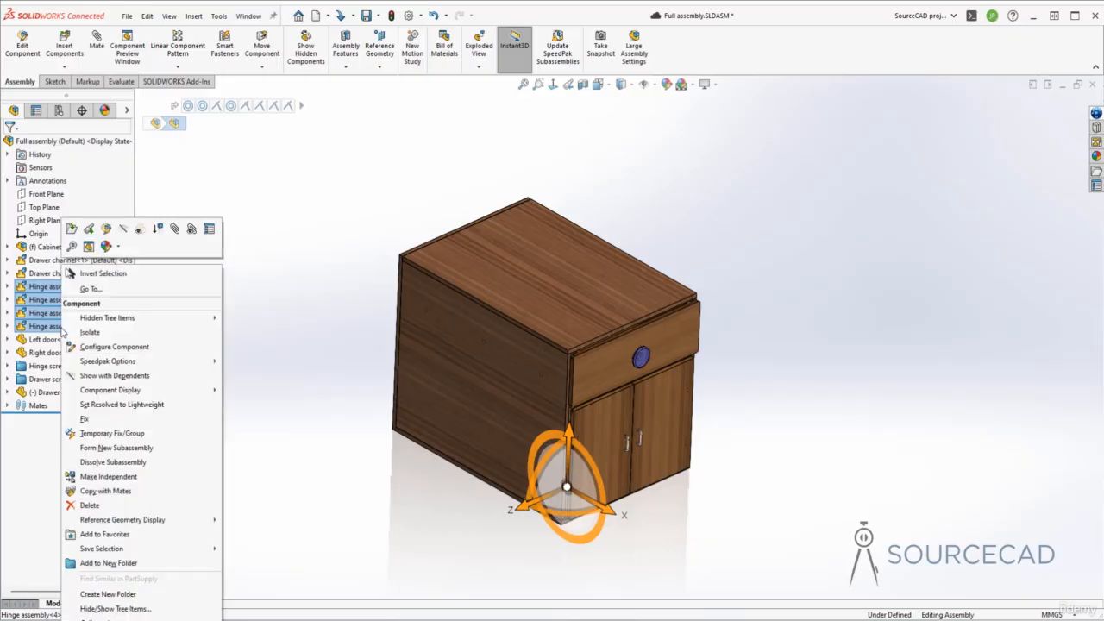
click(107, 562)
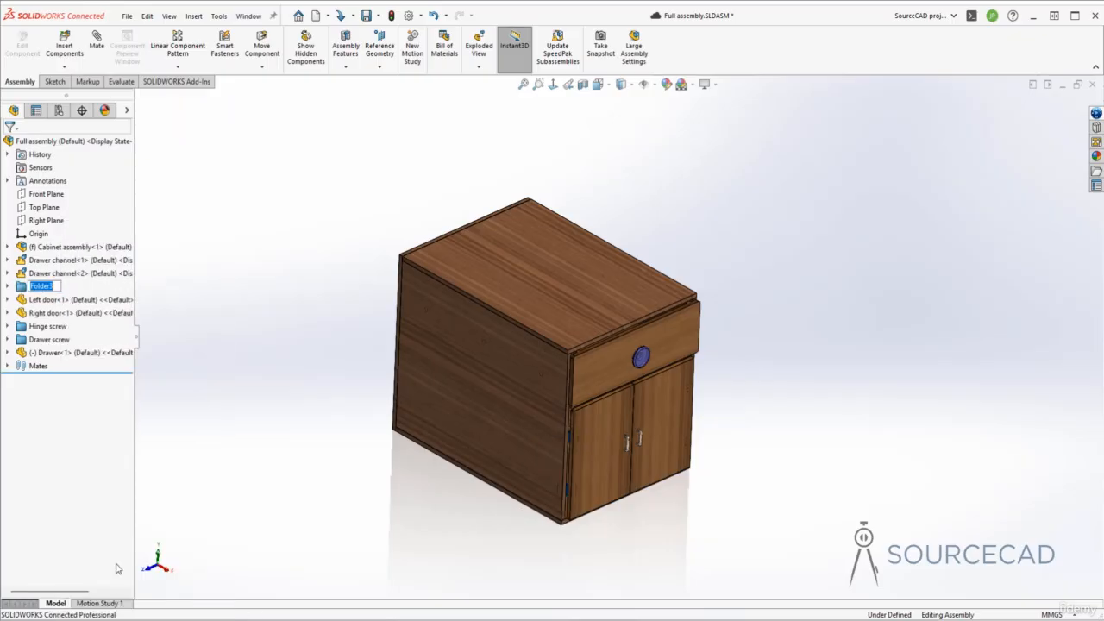
text(Hinge assembly)
key(Return)
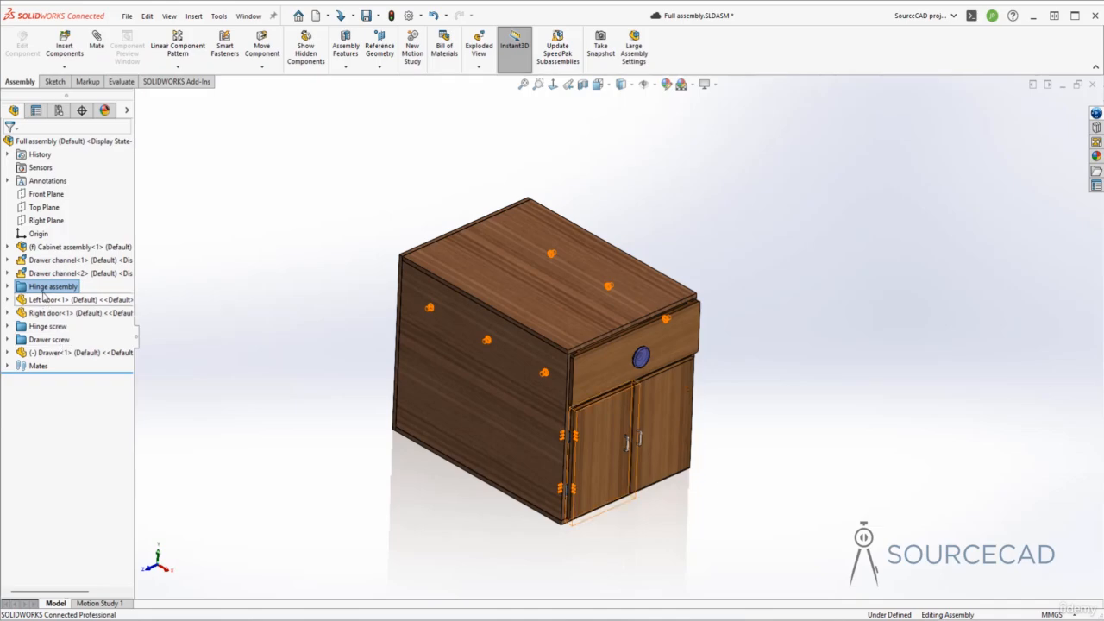
- Reorder the tree so the Hinge assembly folder follows the right door and the drawer part sits directly above that folder
drag(43, 291, 35, 318)
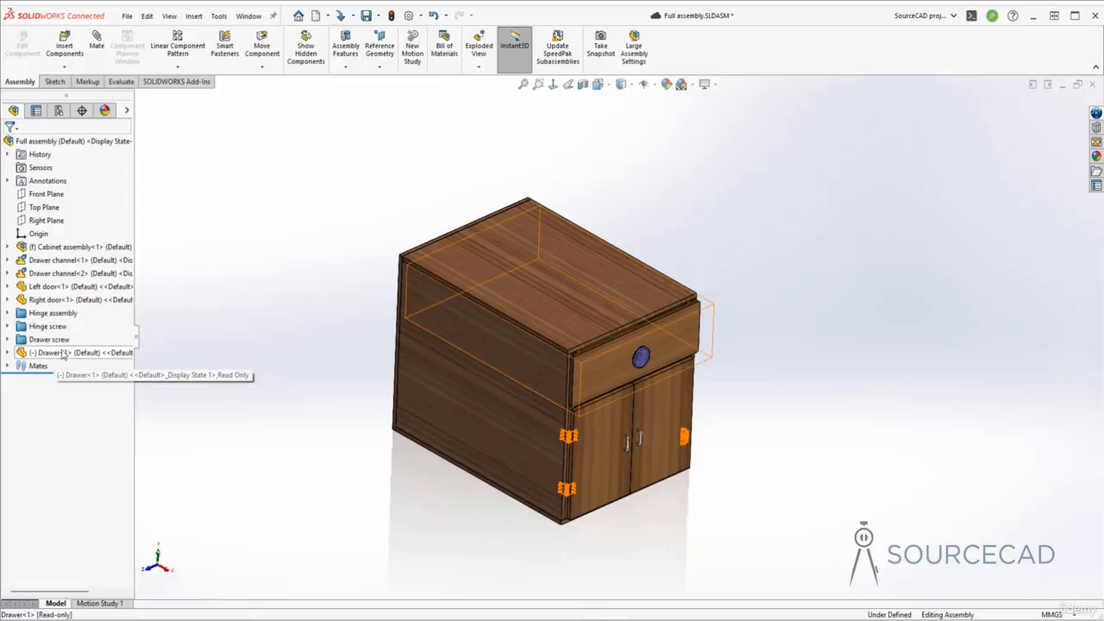
drag(62, 357, 50, 302)
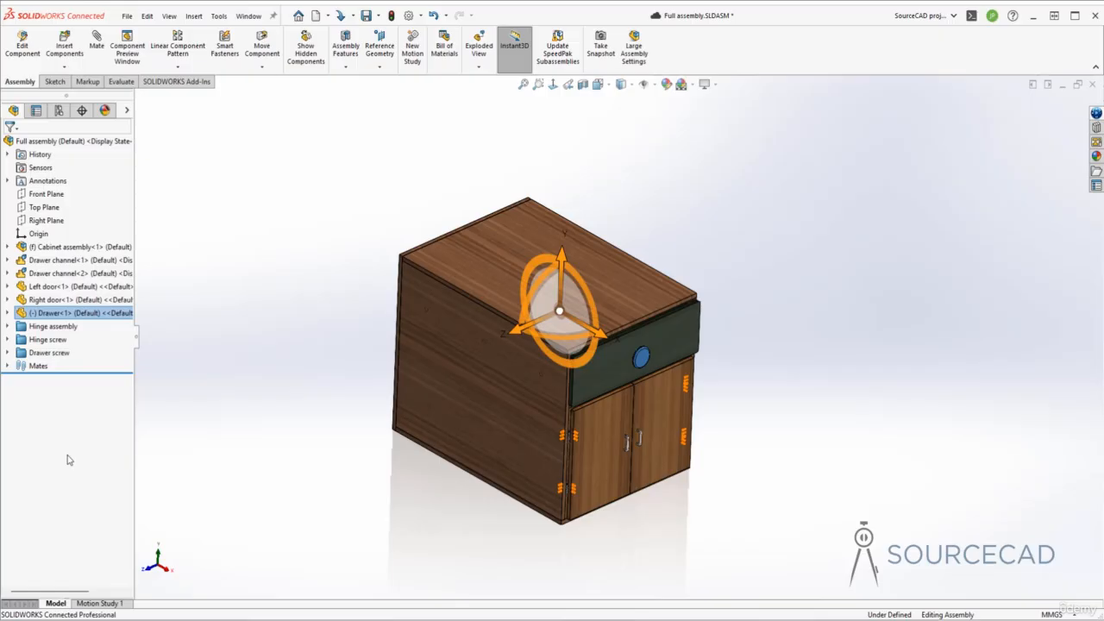
click(247, 353)
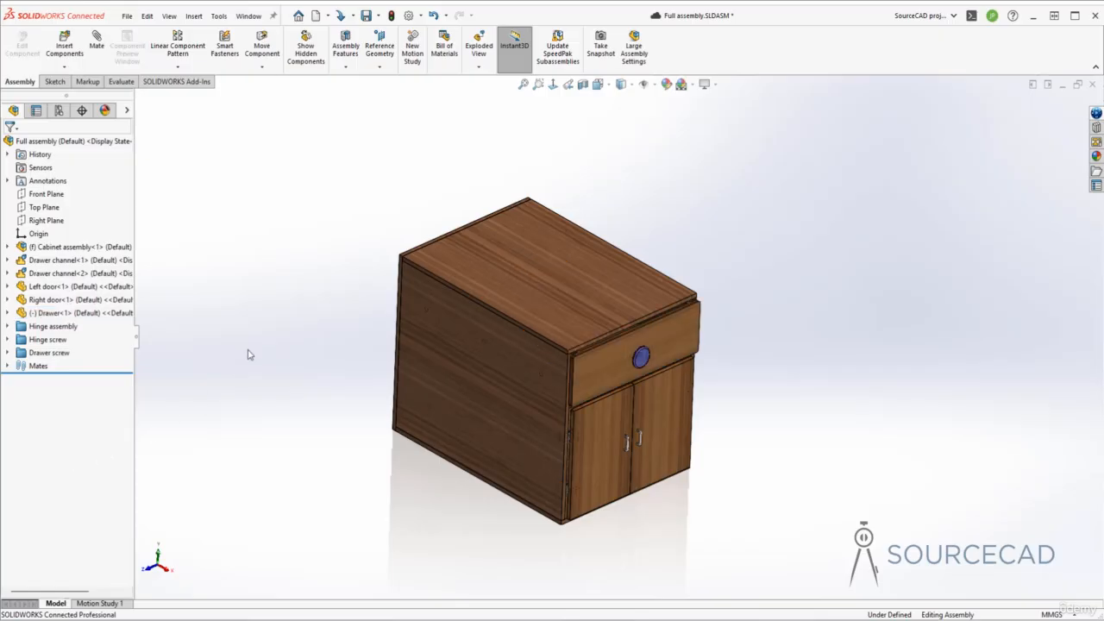
- Start an exploded view and add a regular step moving both doors about 721 mm forward along X
click(478, 46)
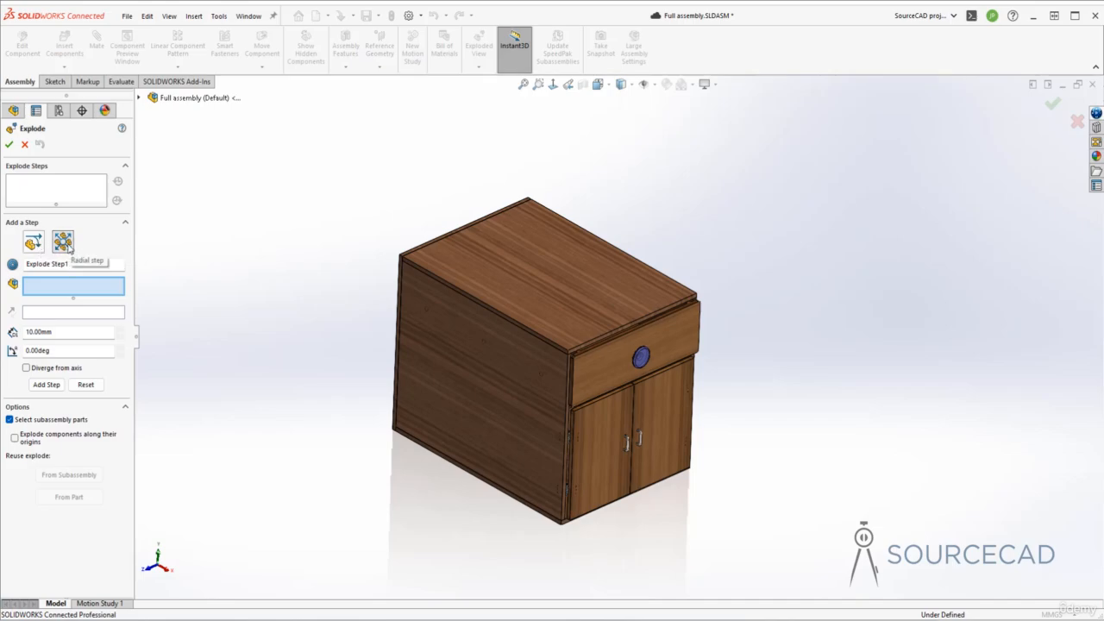
click(39, 245)
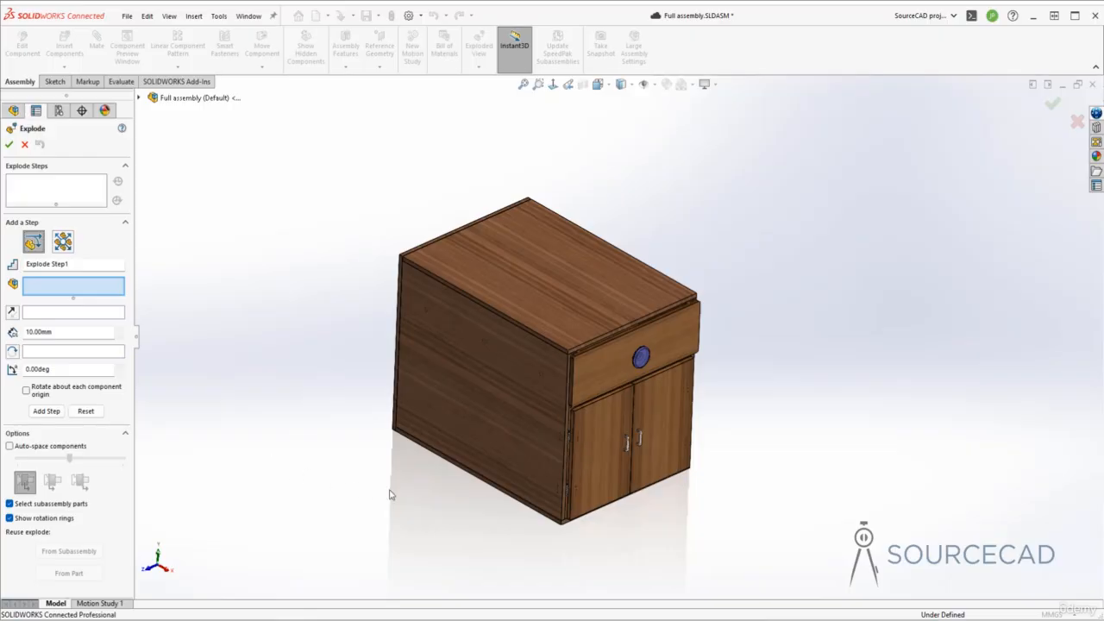
click(597, 436)
click(653, 416)
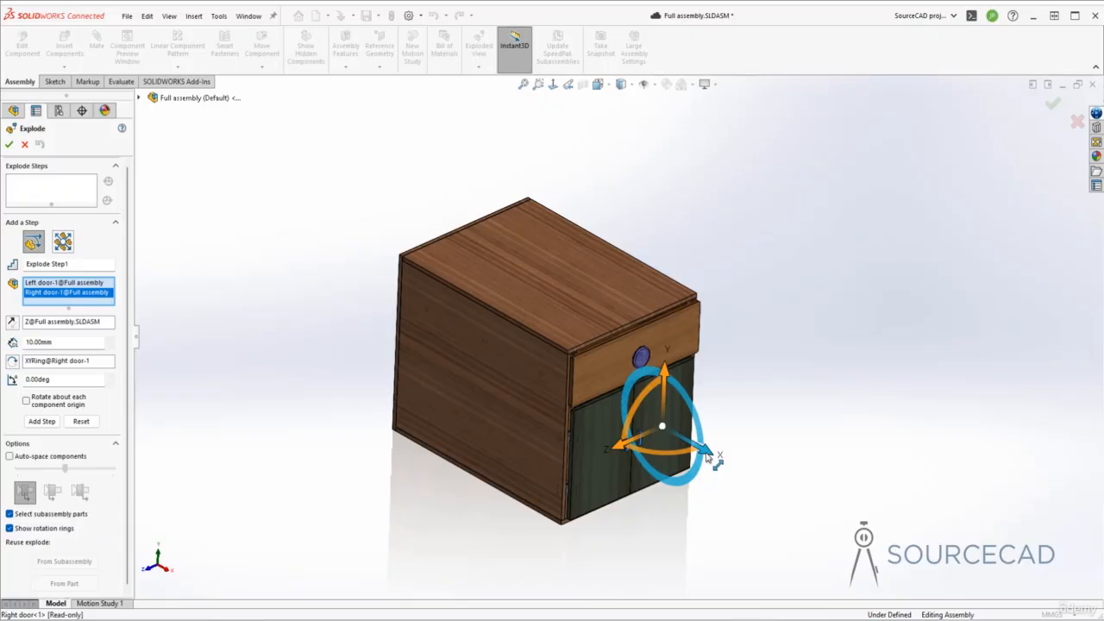
drag(708, 457, 928, 605)
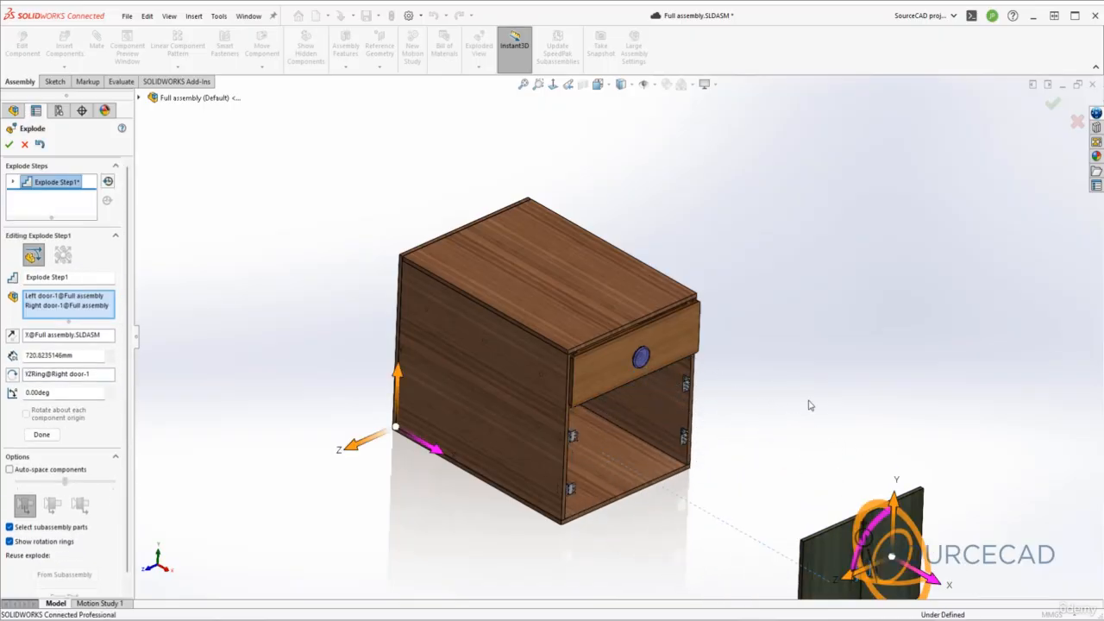
click(41, 433)
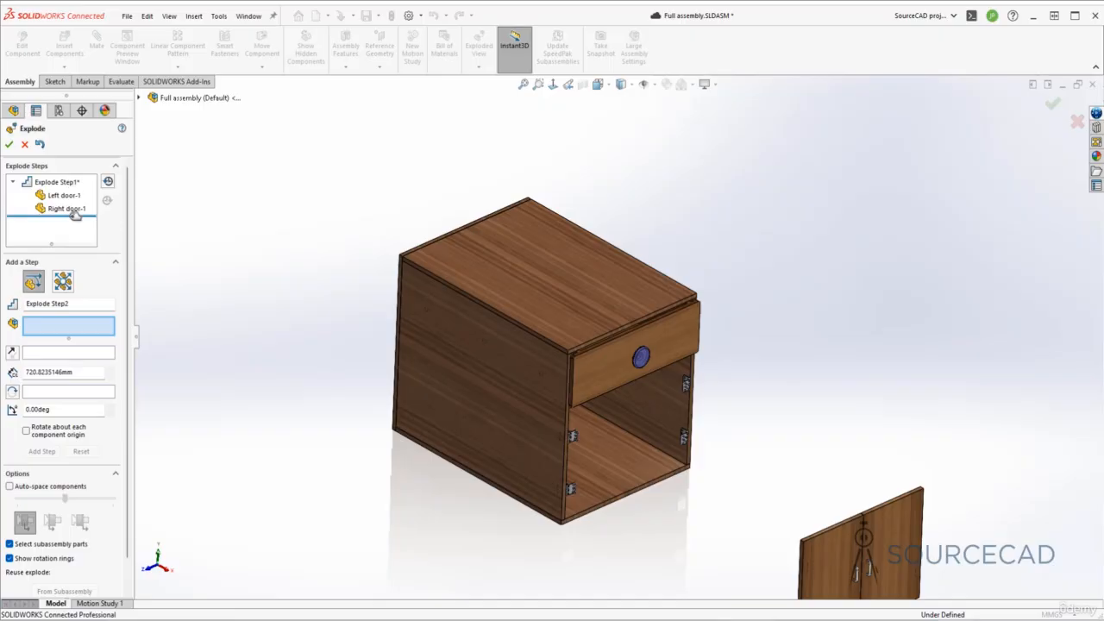
- Add an explode step that moves the drawer about 979 mm forward along X
middle_drag(135, 267, 137, 269)
scroll(493, 383, up, 4)
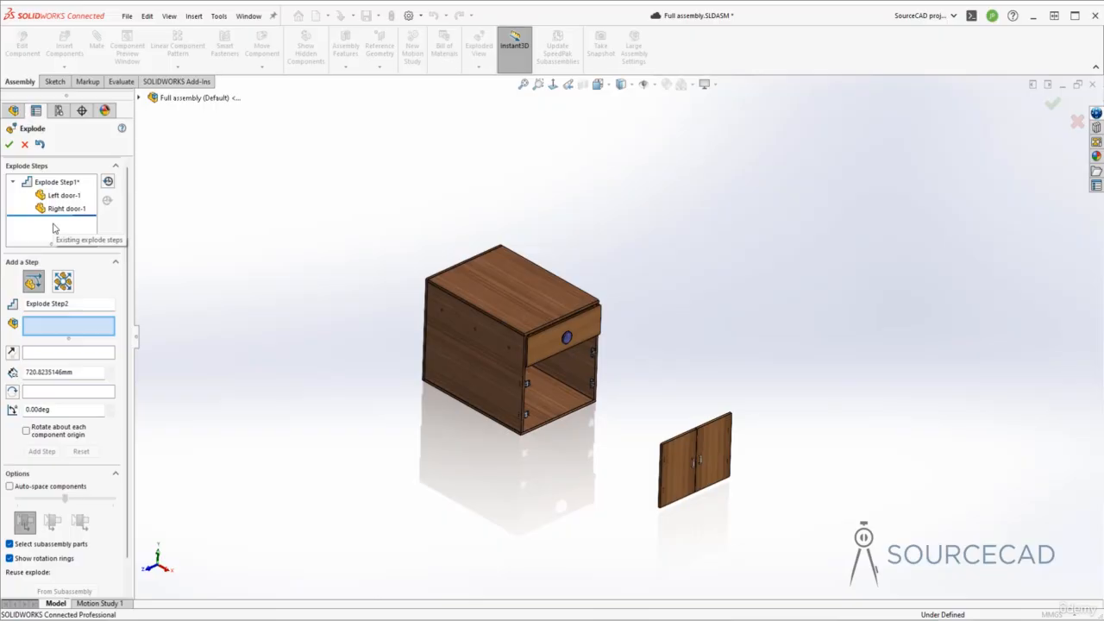
click(543, 343)
drag(556, 354, 739, 436)
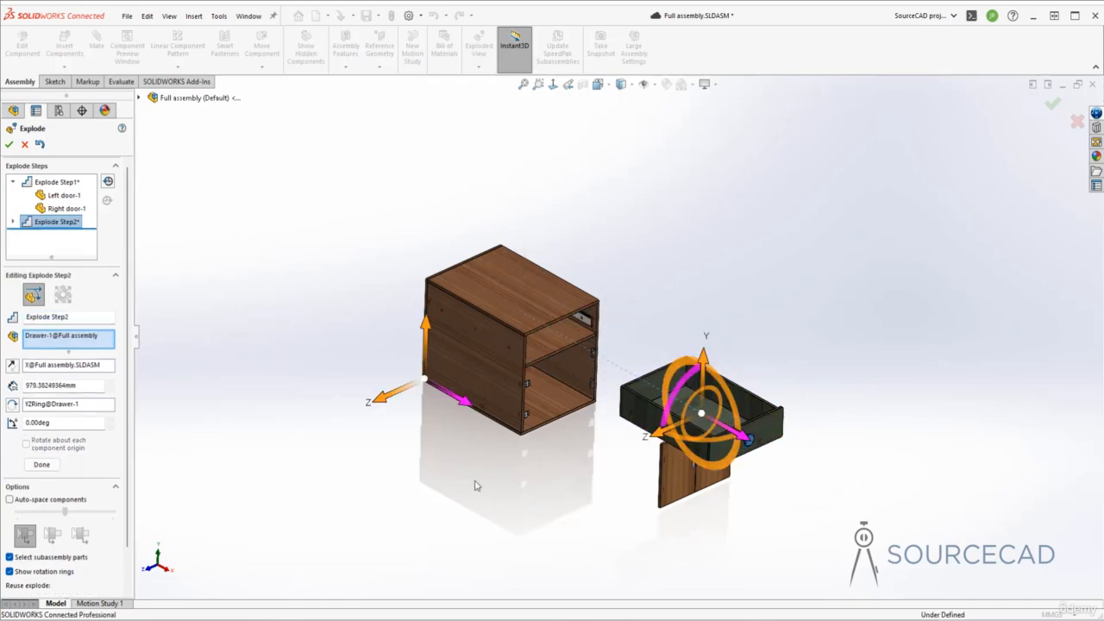
click(43, 464)
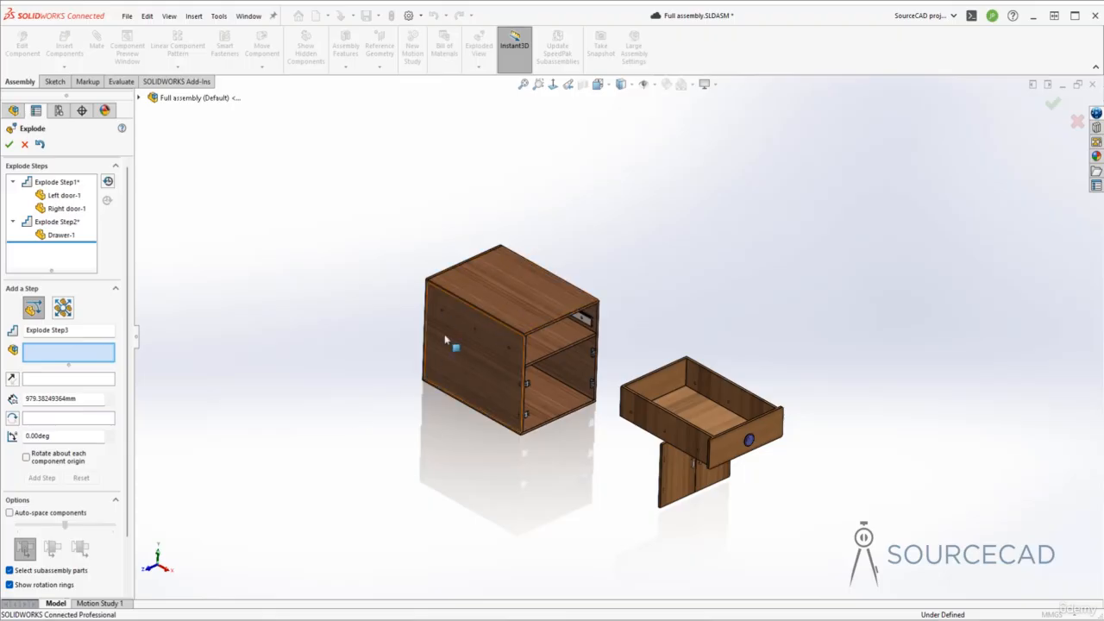
- Add an explode step that lifts the cabinet's top panel about 614 mm along Y
click(510, 282)
drag(517, 244, 520, 84)
click(42, 491)
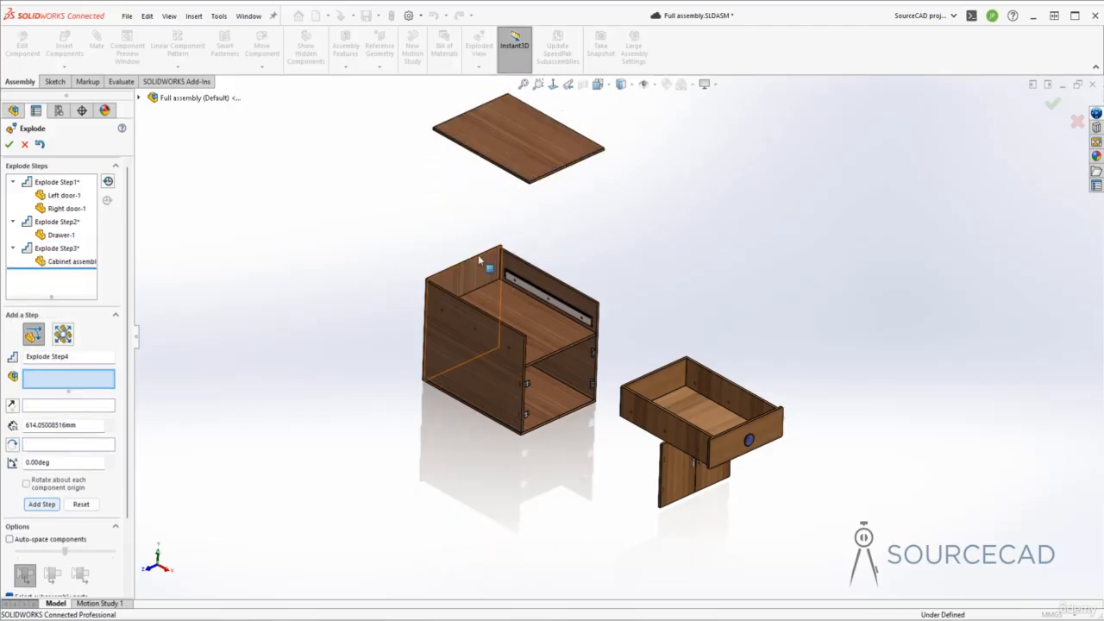
- Add an explode step that moves the cabinet's back panel about 933 mm backward along X
click(470, 274)
drag(505, 336, 329, 250)
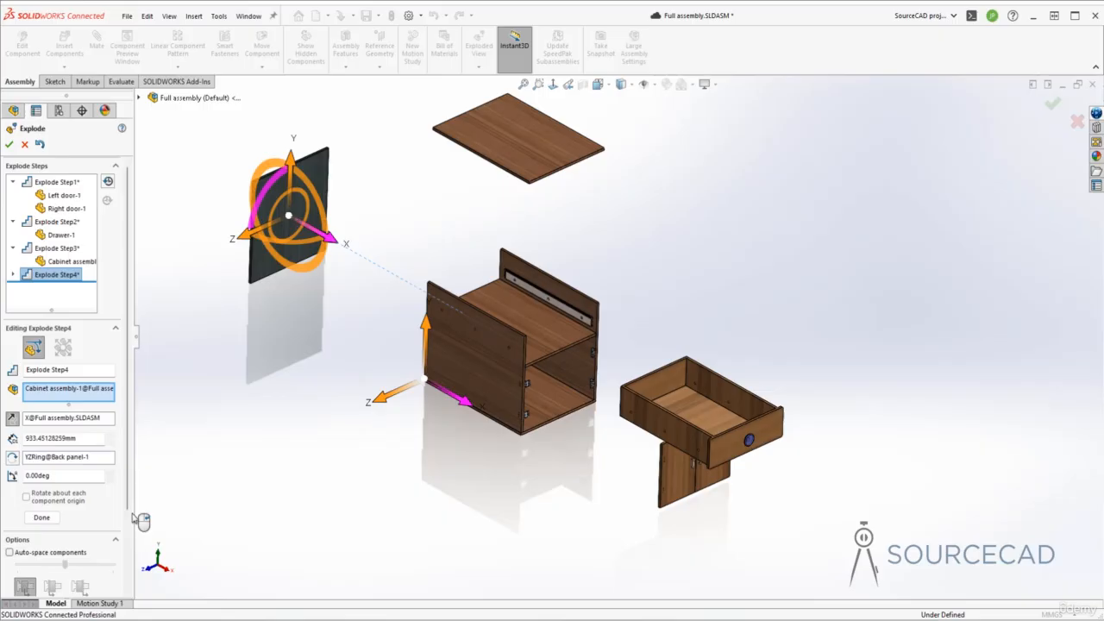
click(42, 520)
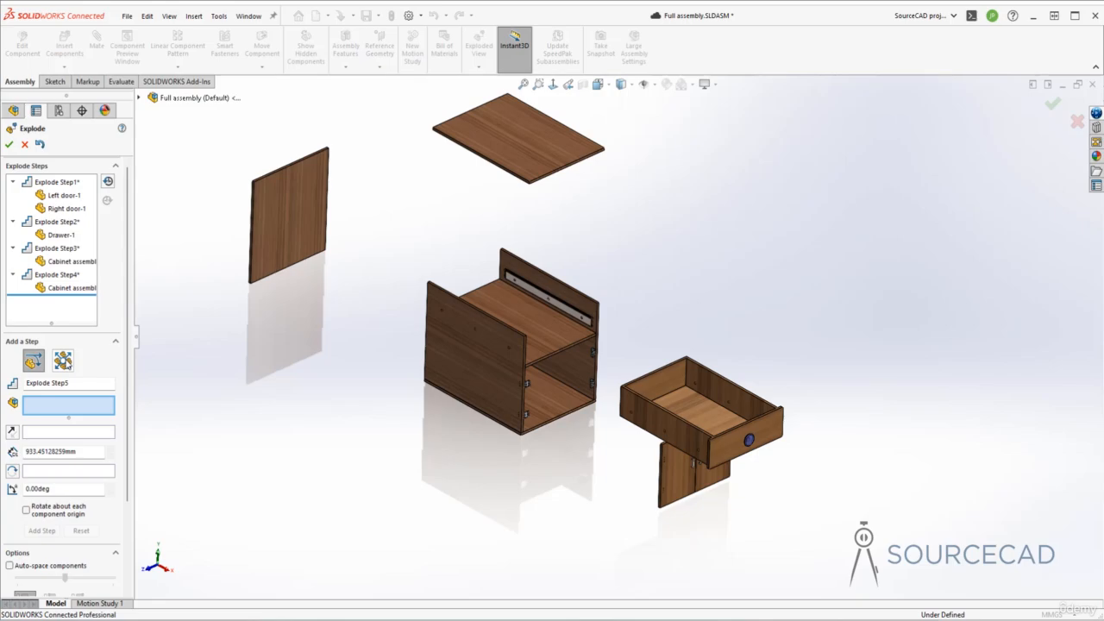
- Add a radial explode step that spreads the left and right side panels outward by about 807 mm
click(63, 360)
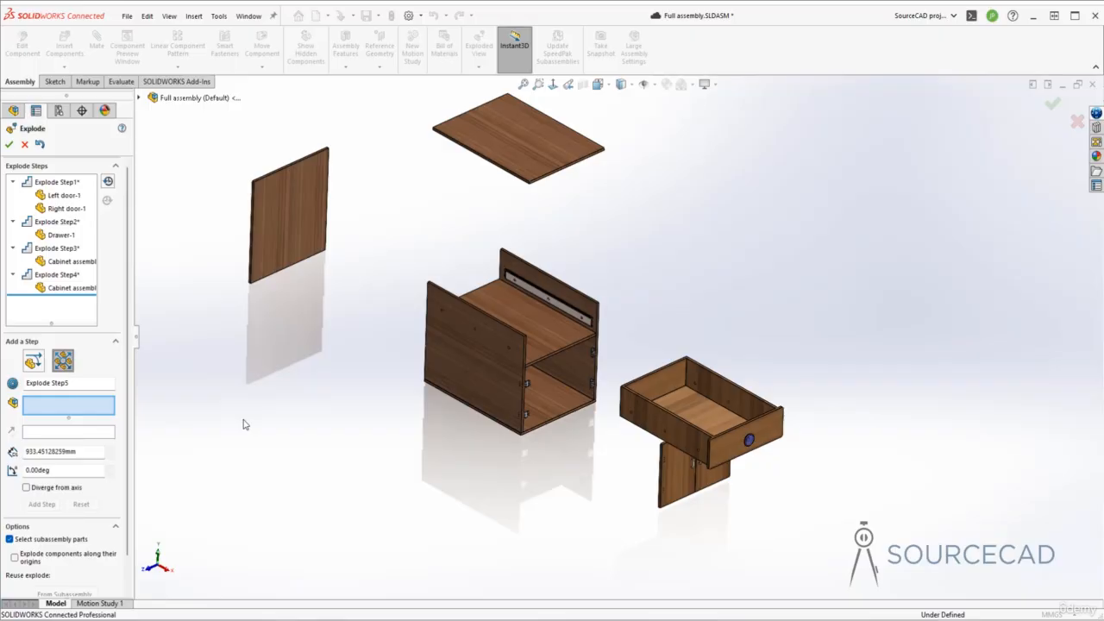
click(460, 345)
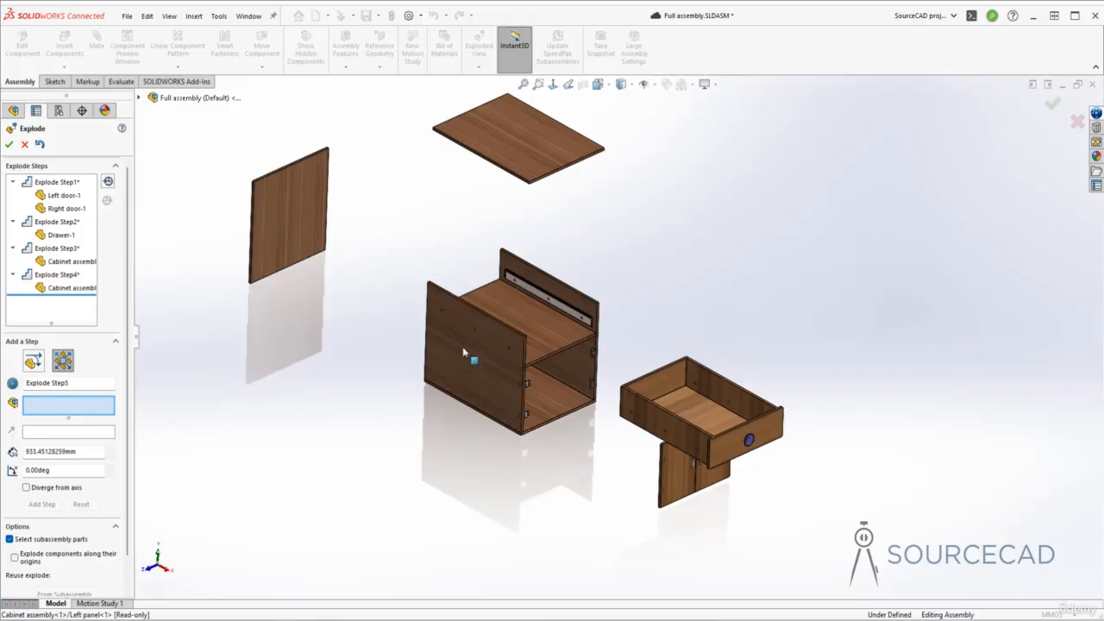
click(544, 317)
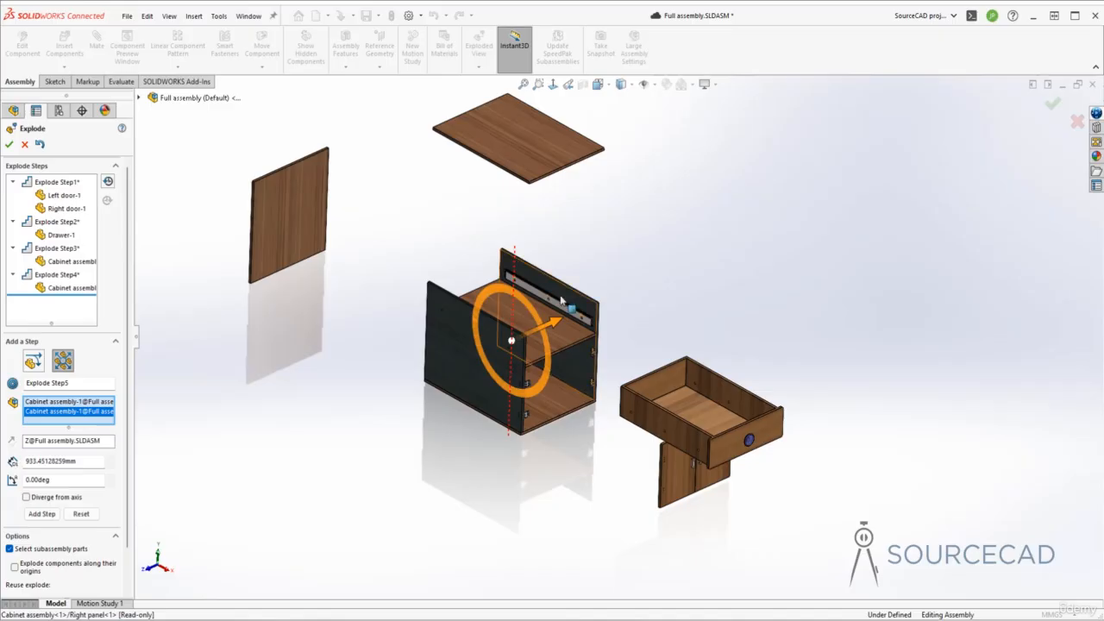
drag(553, 324, 740, 273)
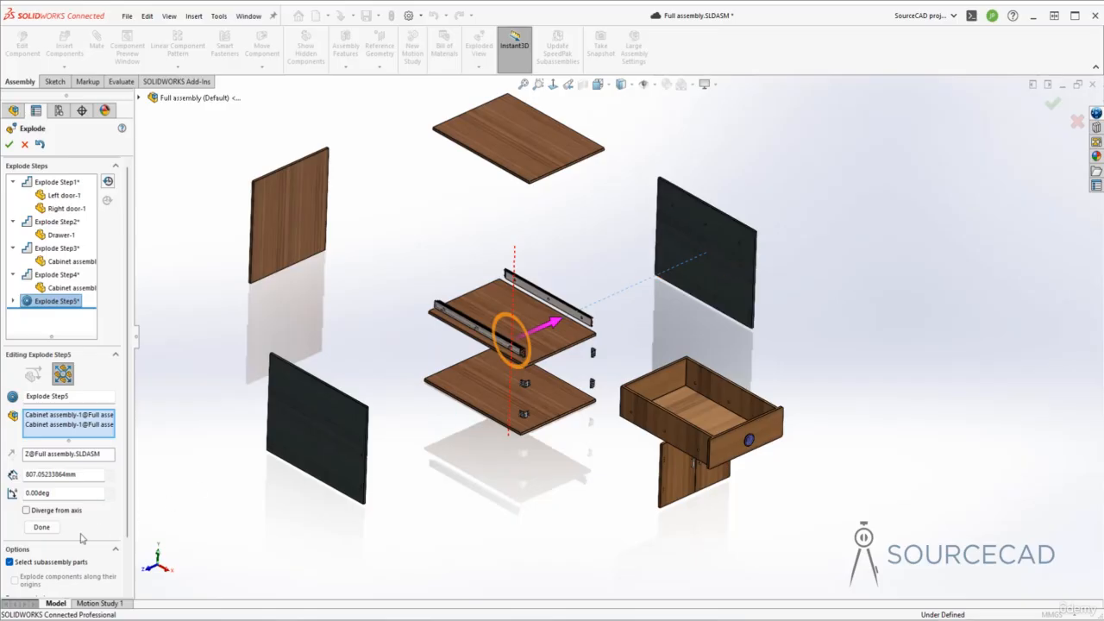
click(41, 526)
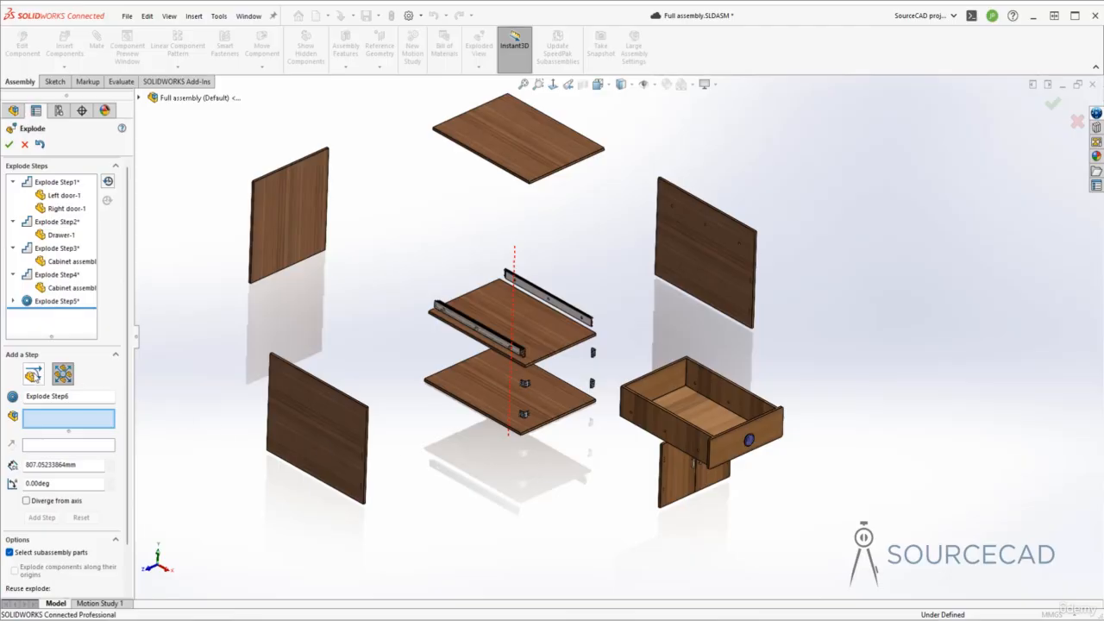
- Add a regular explode step that lowers the cabinet's bottom panel about 269 mm along Y
click(33, 374)
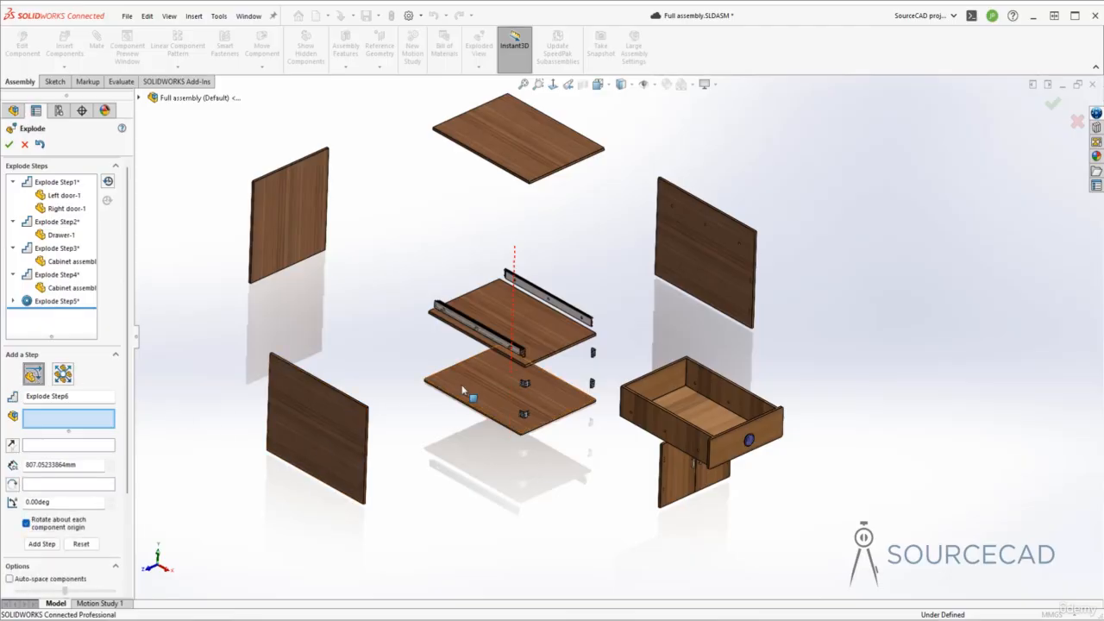
click(488, 382)
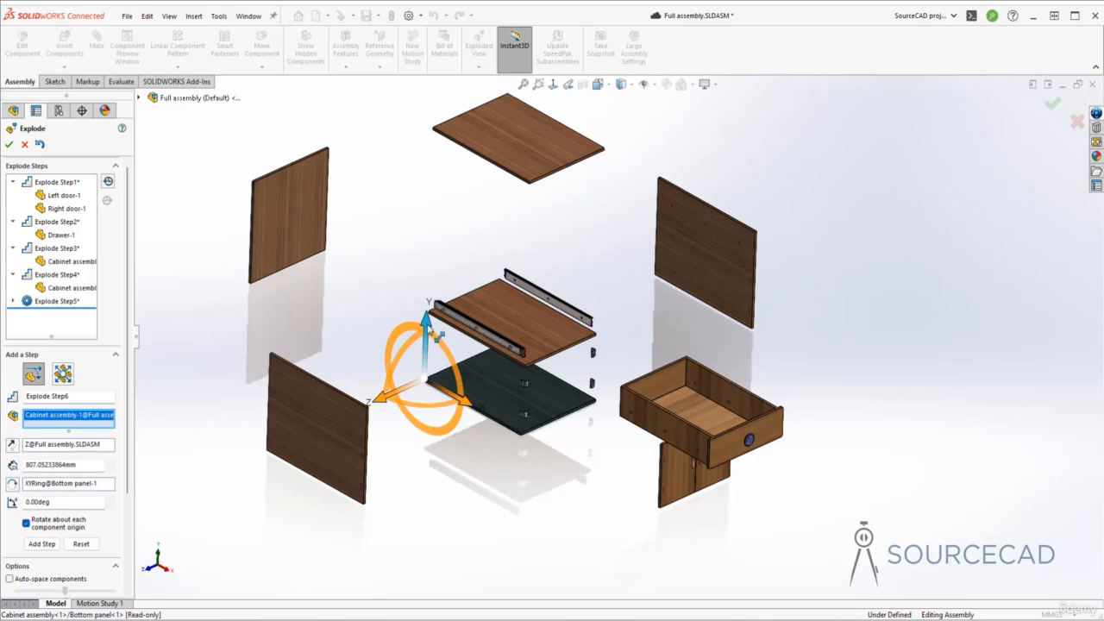
drag(430, 327, 414, 424)
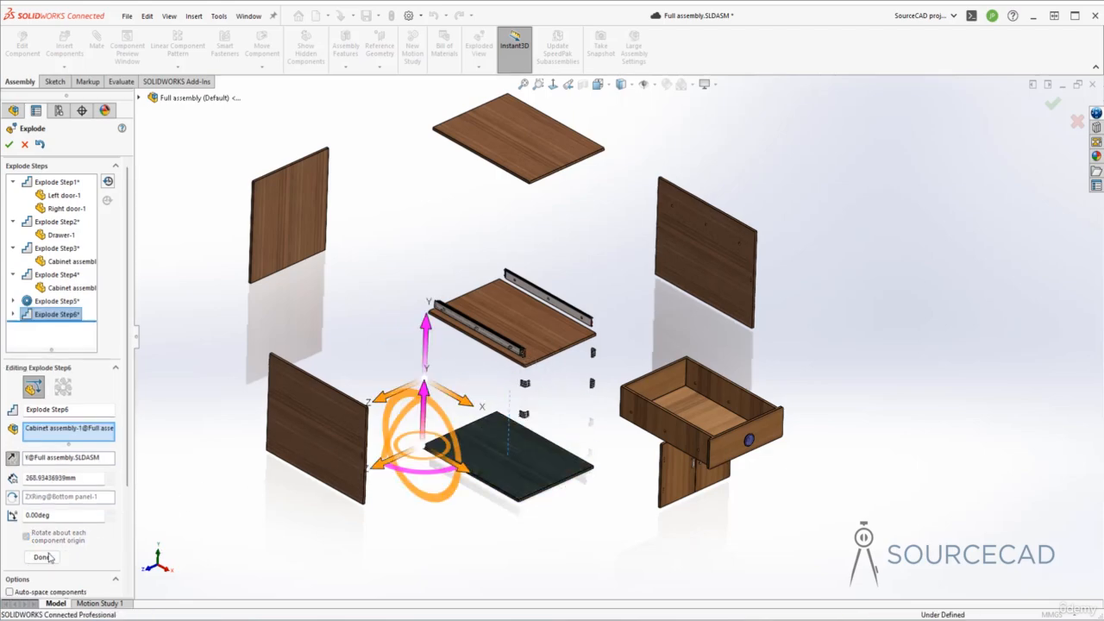
- Add an explode step that moves the cabinet's bottom panel about 914 mm backward along X
click(510, 472)
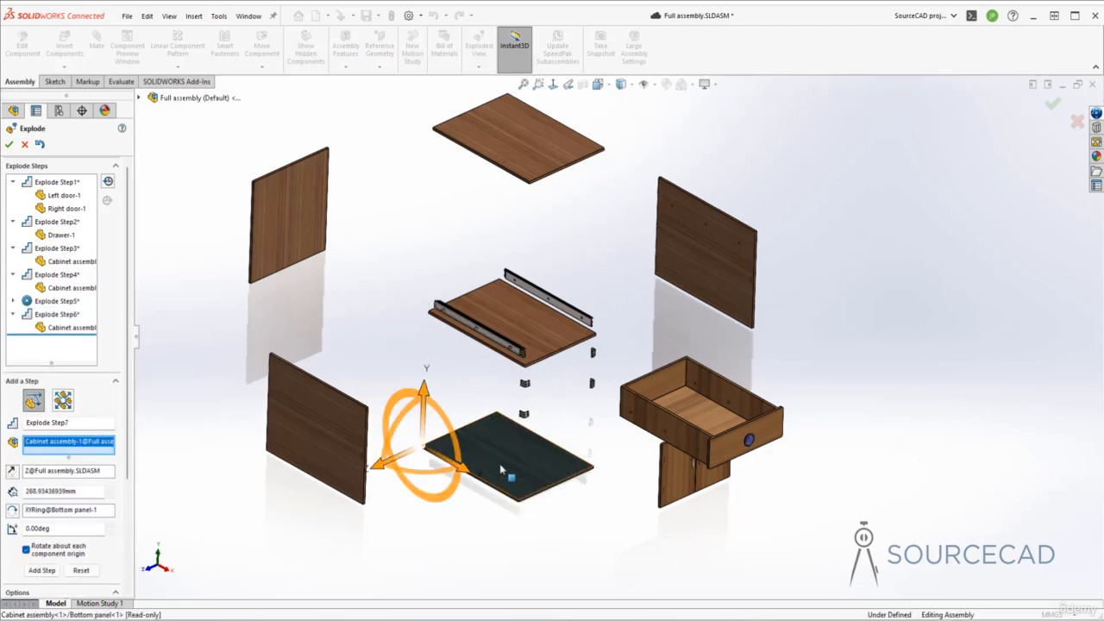
drag(467, 475, 293, 376)
click(42, 583)
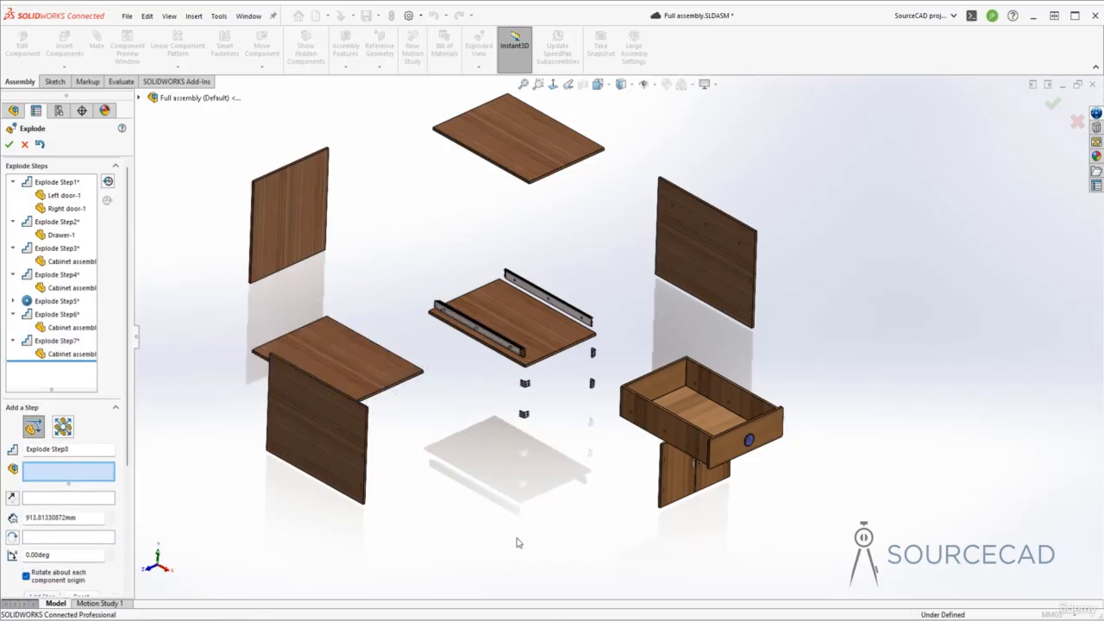
- Add an explode step that lifts the cabinet's mid panel about 342 mm along Y
click(516, 344)
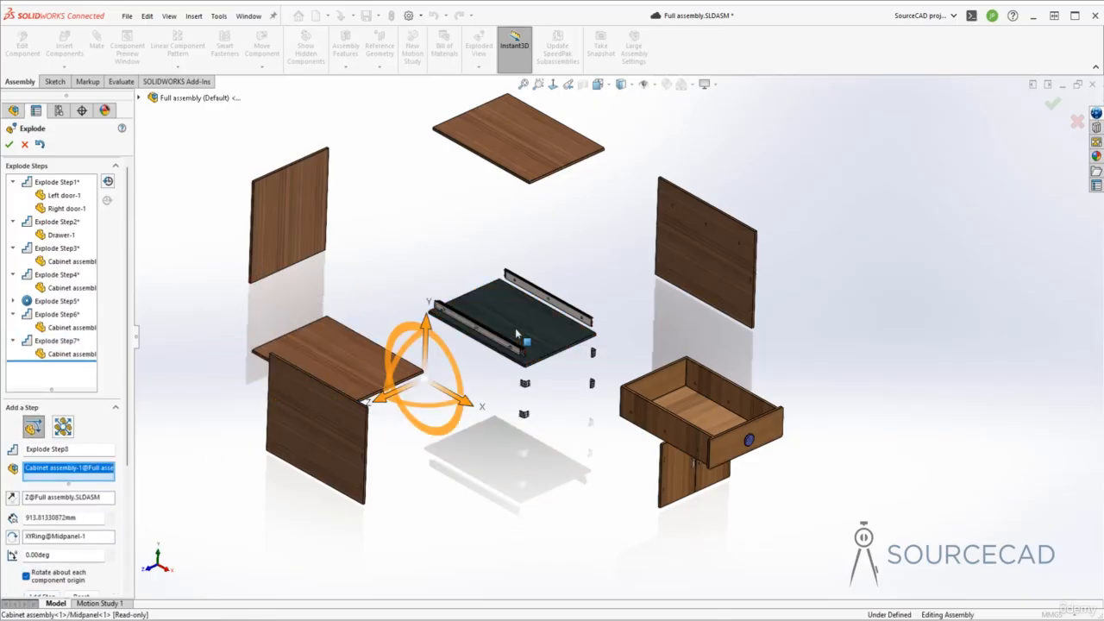
drag(428, 325, 431, 239)
scroll(105, 559, down, 5)
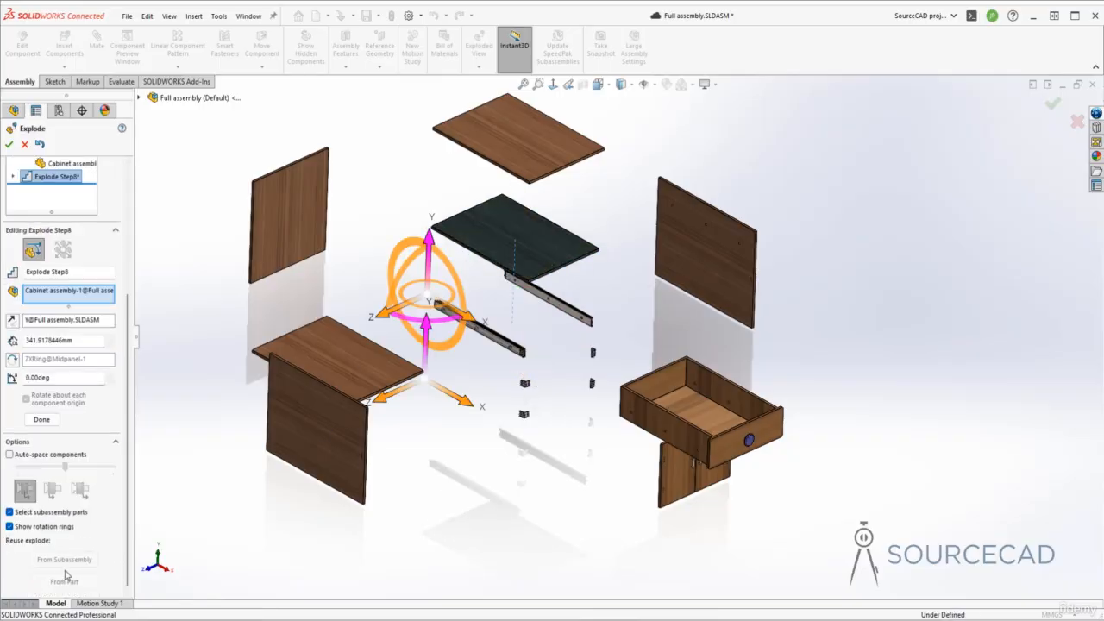
click(41, 419)
- Add an explode step that moves the mid panel about 536 mm backward along X, and finish the exploded view
click(541, 242)
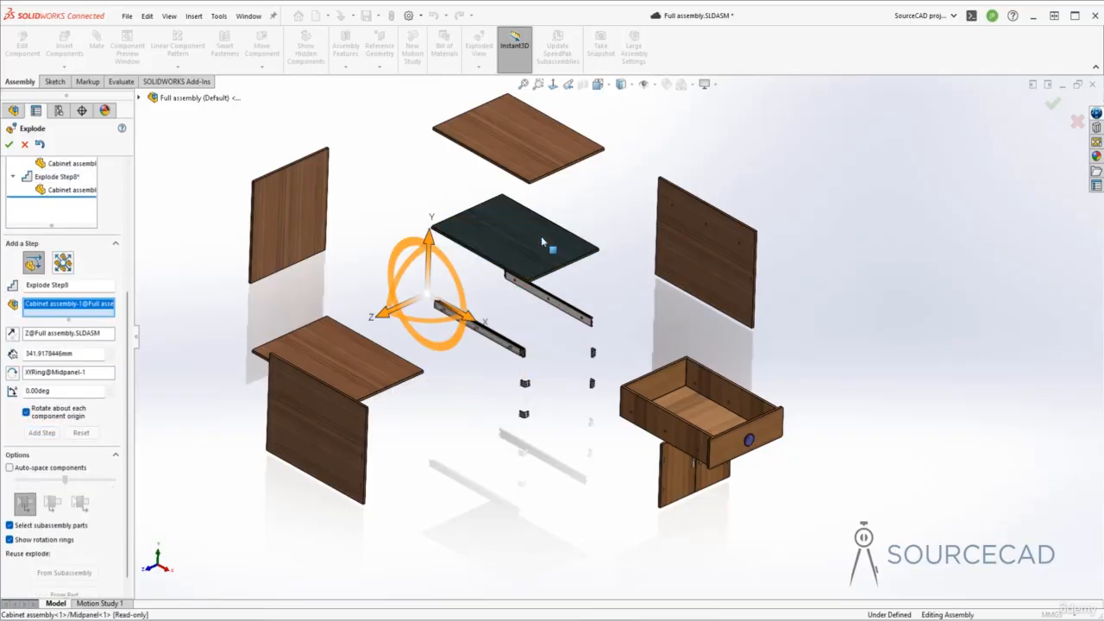
drag(466, 315, 363, 284)
click(44, 446)
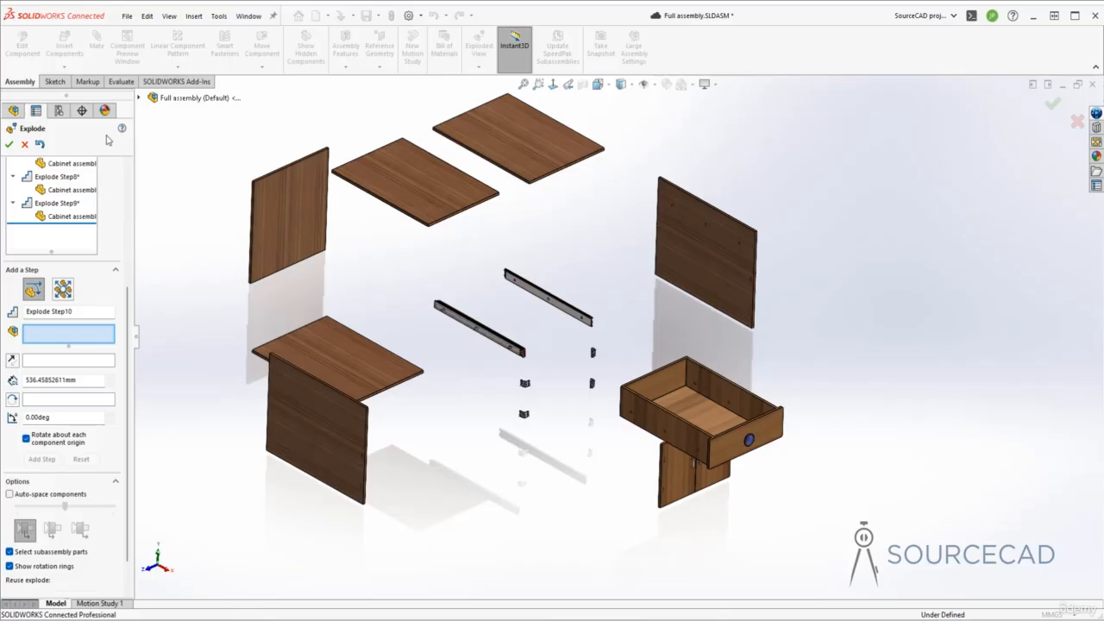
scroll(101, 437, up, 5)
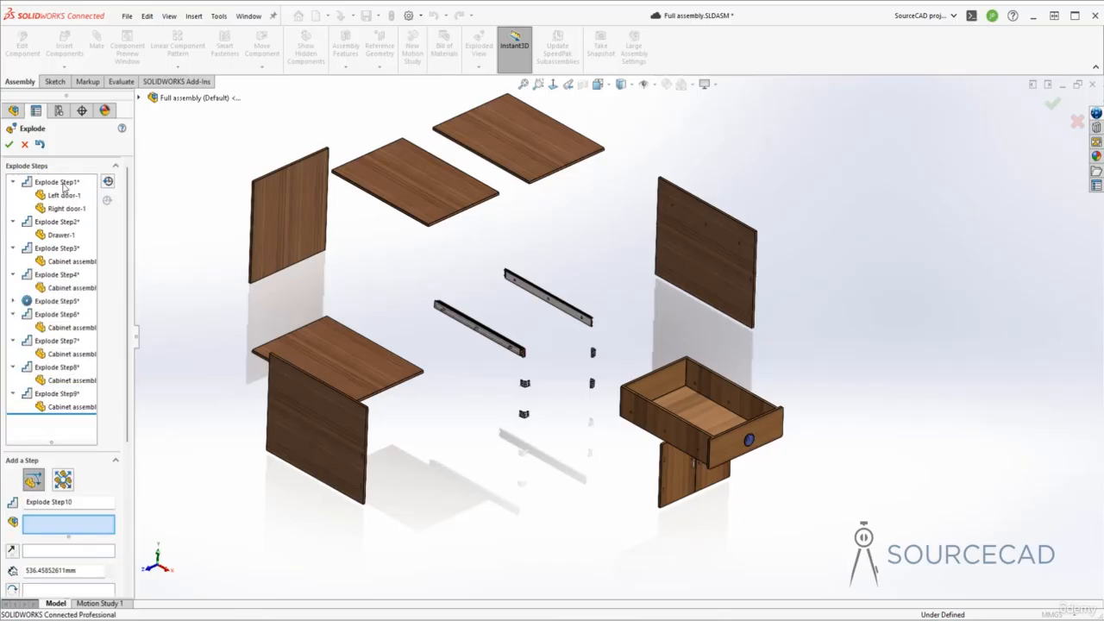
click(10, 145)
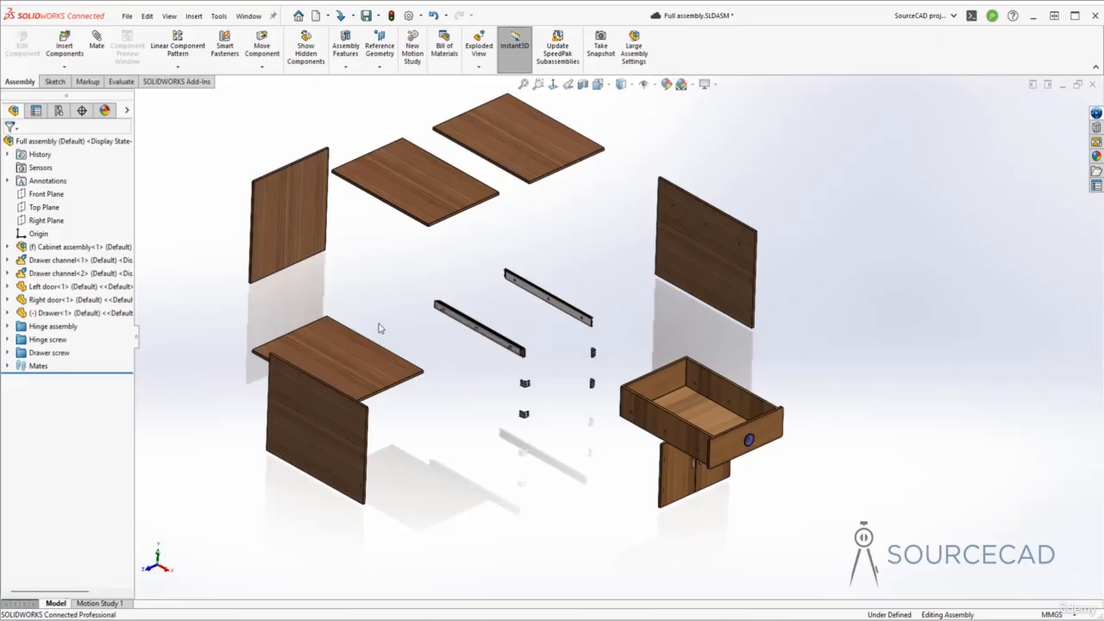
- Animate the collapse of the full assembly
click(47, 141)
right_click(47, 144)
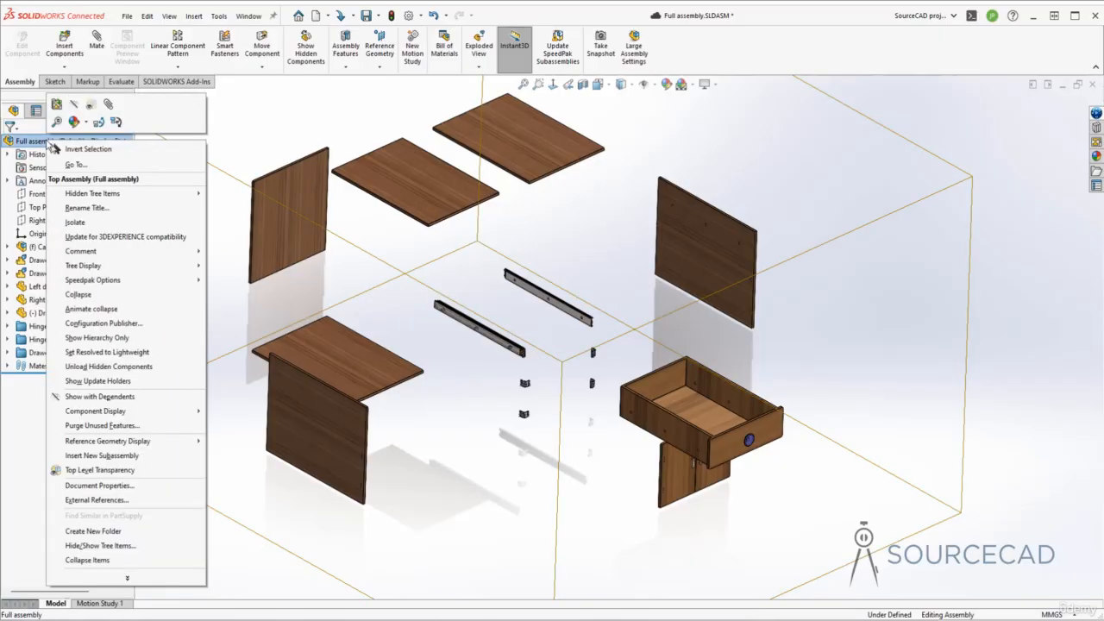
click(147, 313)
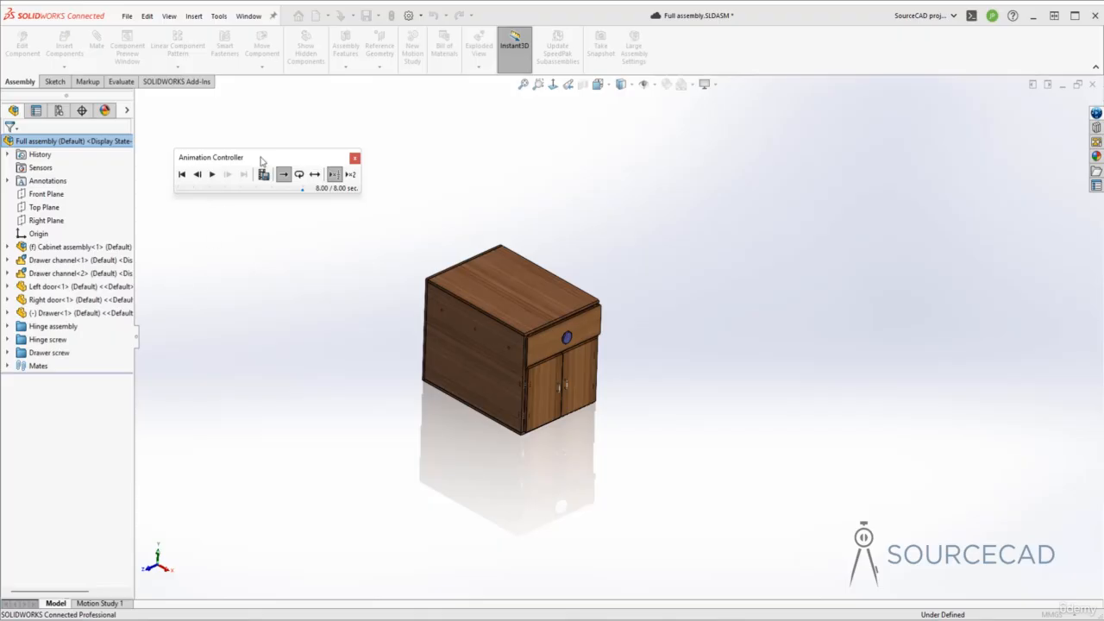
- Replay the collapse animation and check it from the start, one step forward and at its end
click(212, 174)
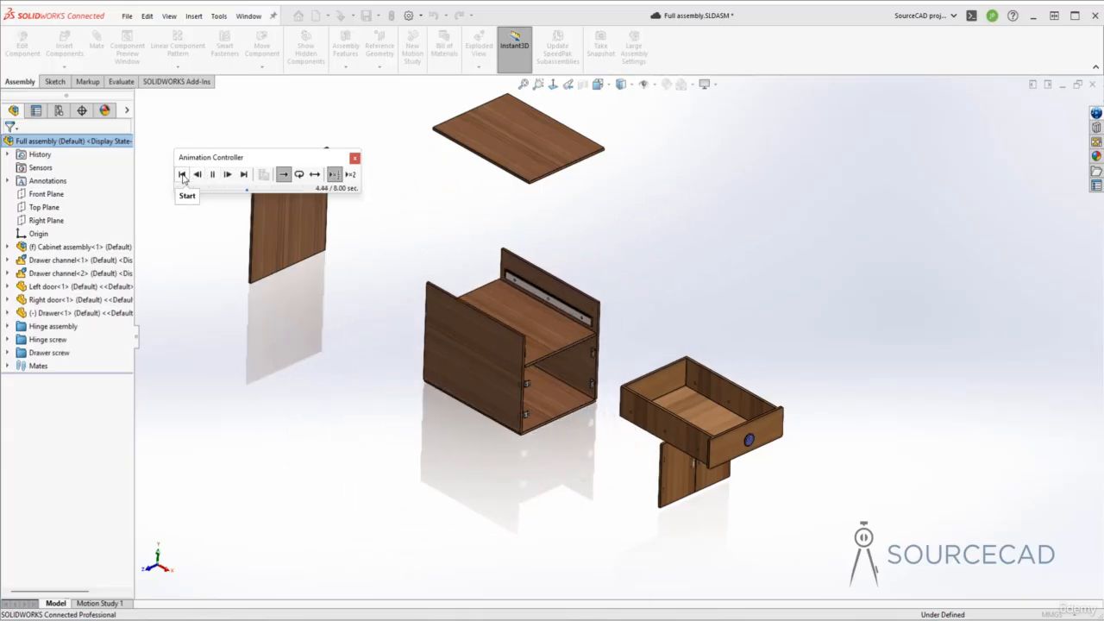
click(182, 175)
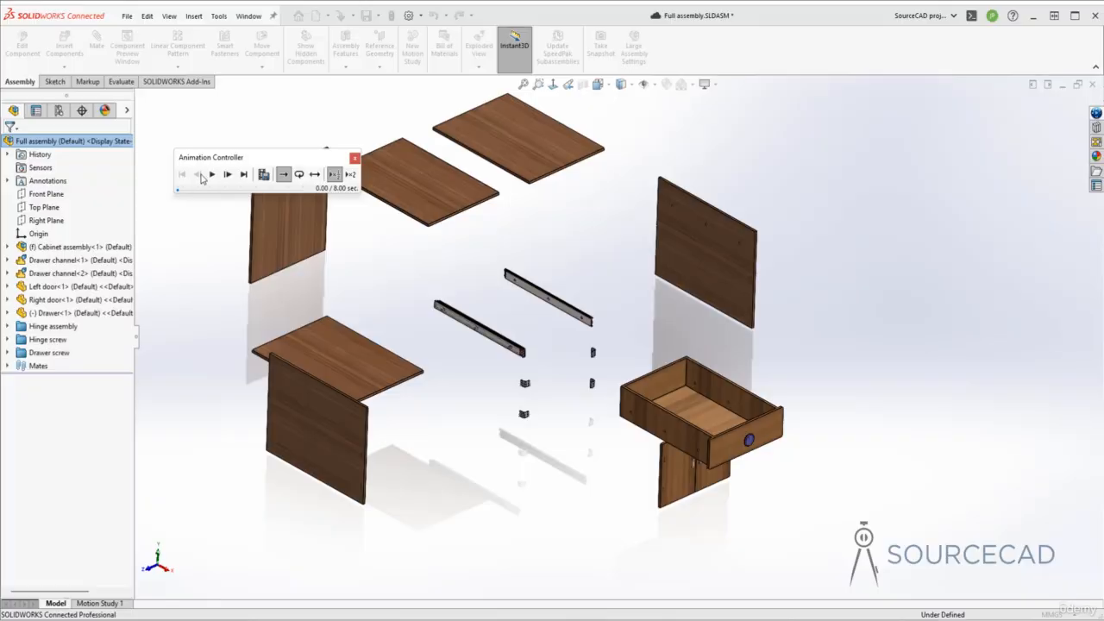
click(228, 175)
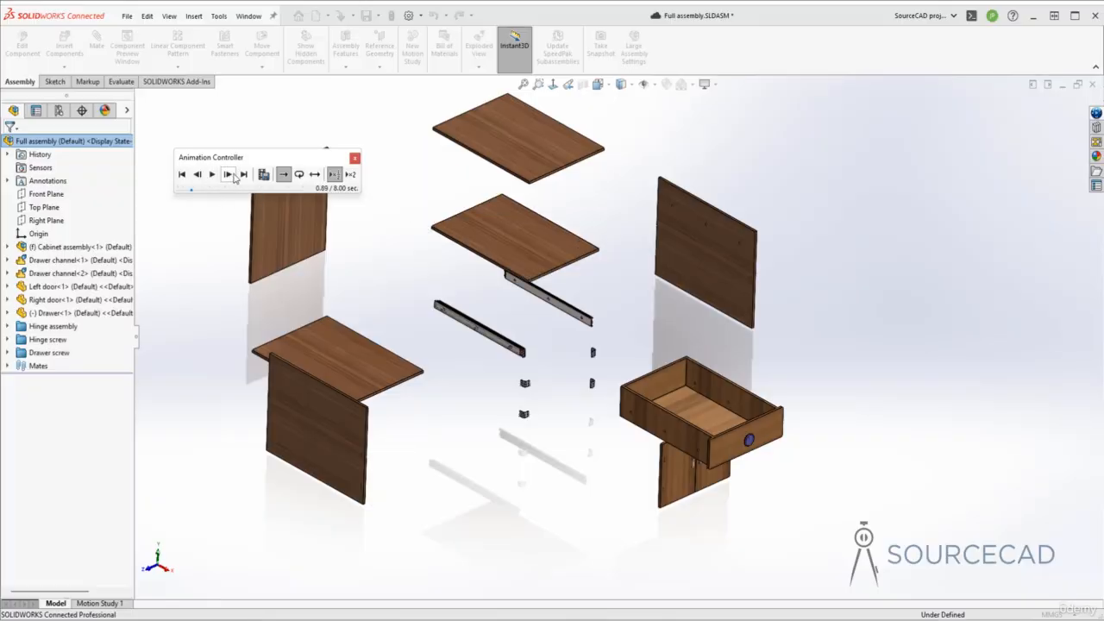
click(244, 175)
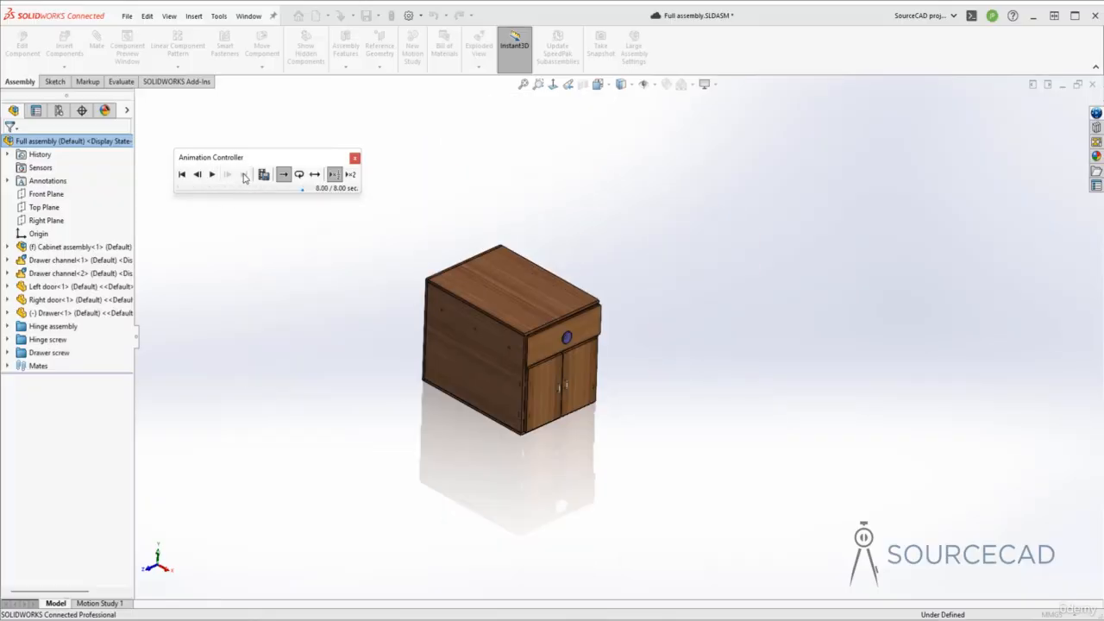
click(212, 175)
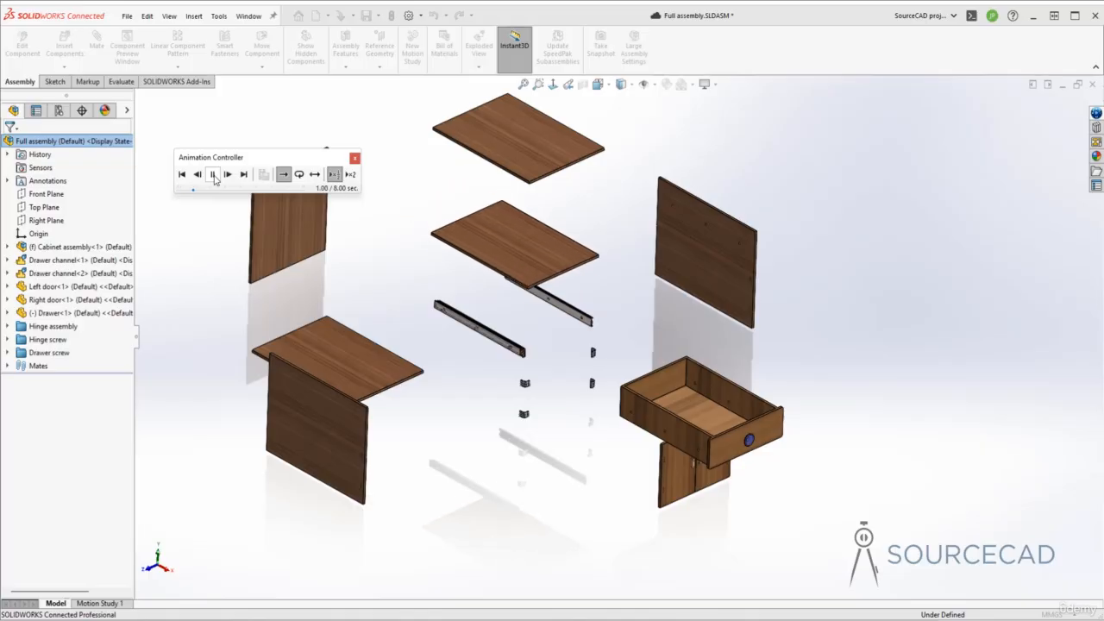
- Preview the animation in loop and reciprocate modes and at fast speed, returning to normal mode and slow play
click(300, 177)
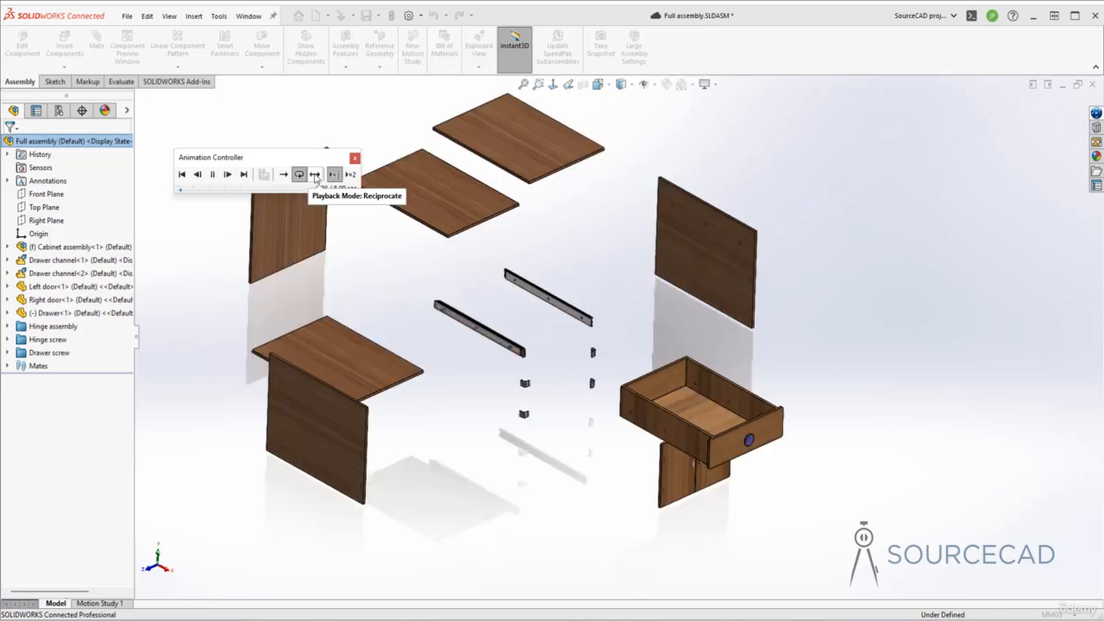
click(315, 175)
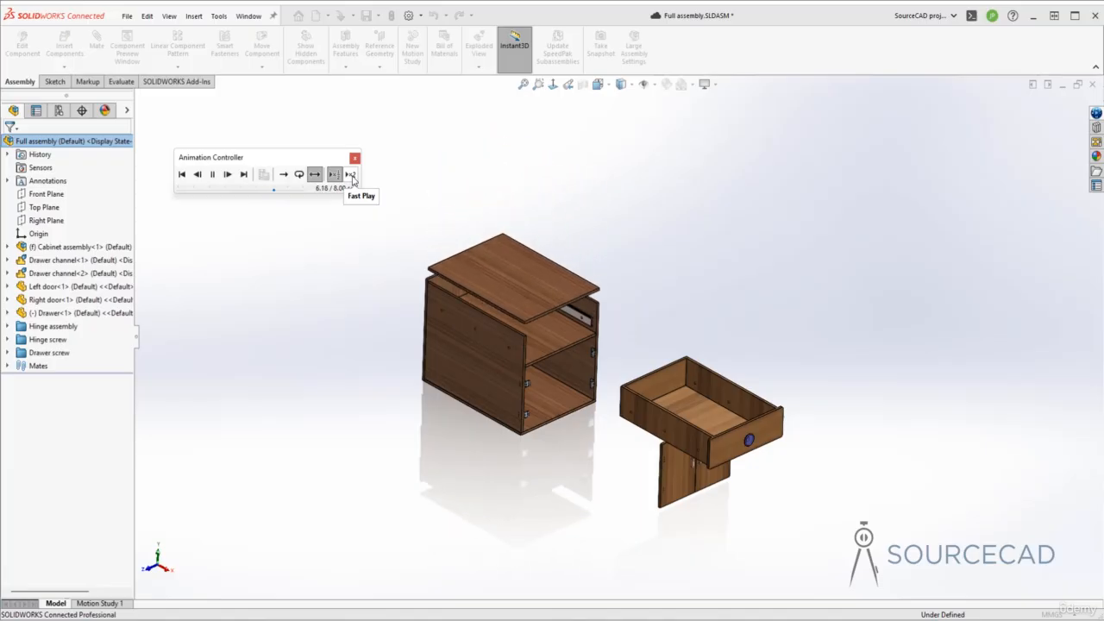
click(351, 176)
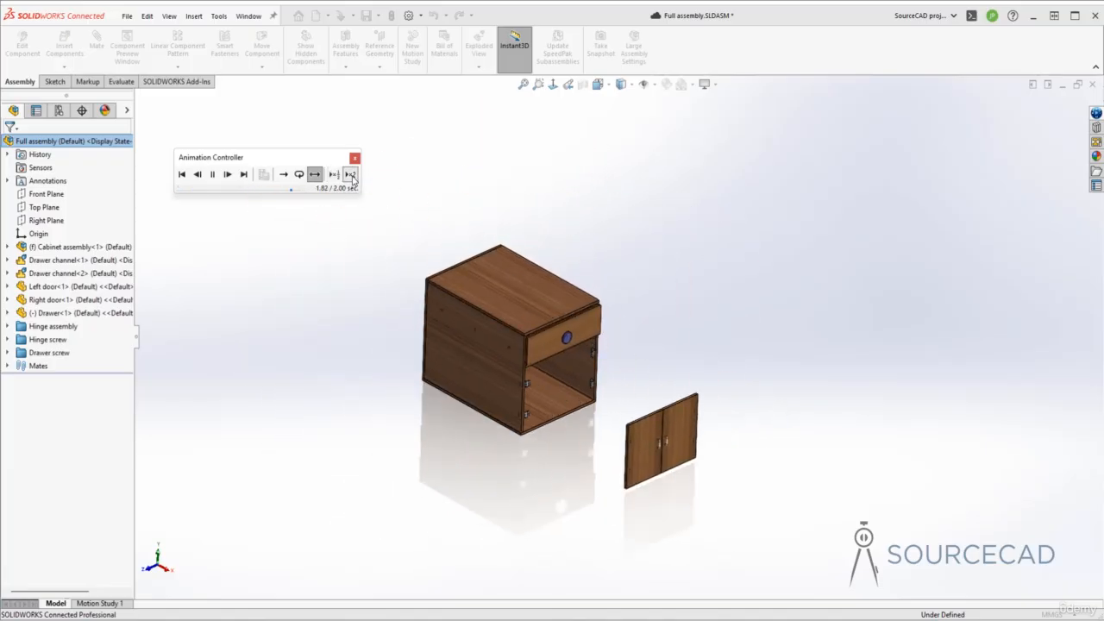
click(284, 175)
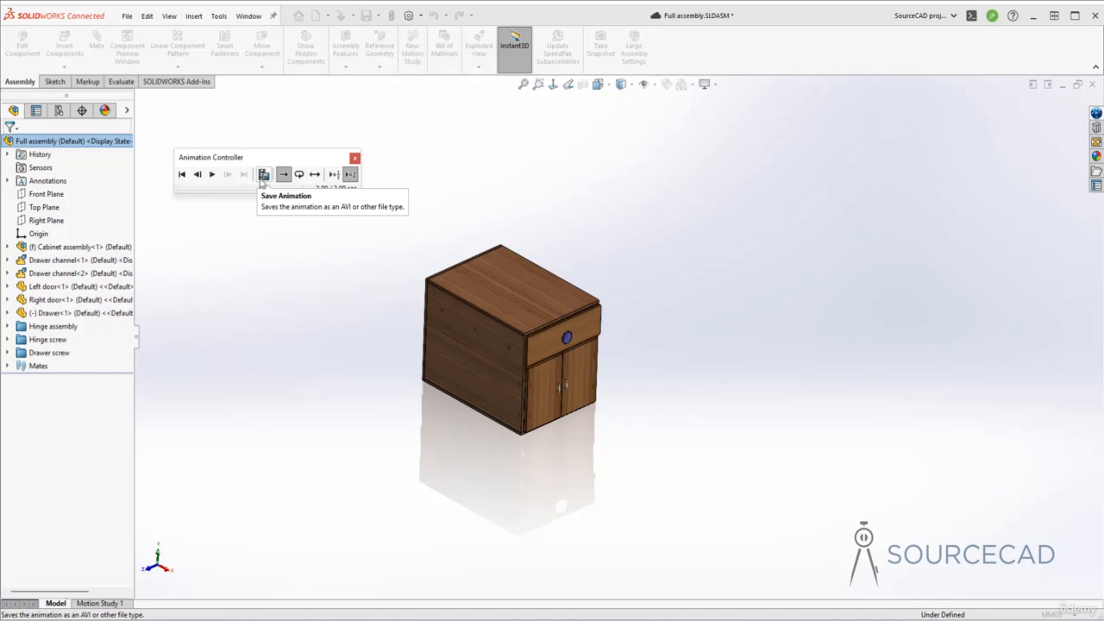
click(335, 176)
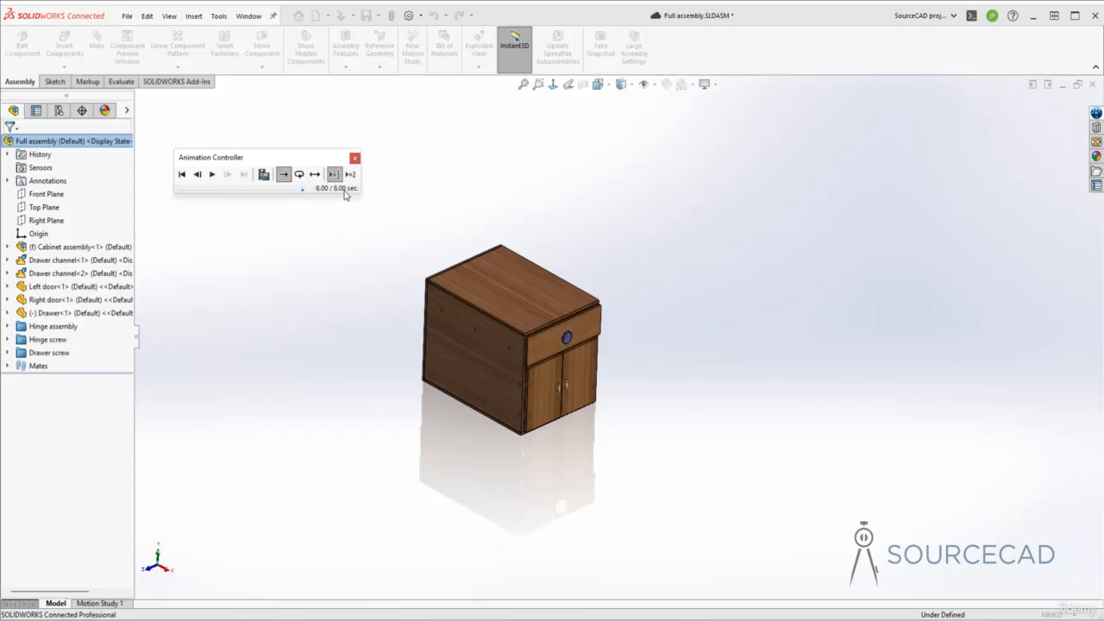
click(350, 174)
click(335, 174)
- Start saving the animation to the Exploded view folder as the MP4 video Full assembly.mp4
click(263, 176)
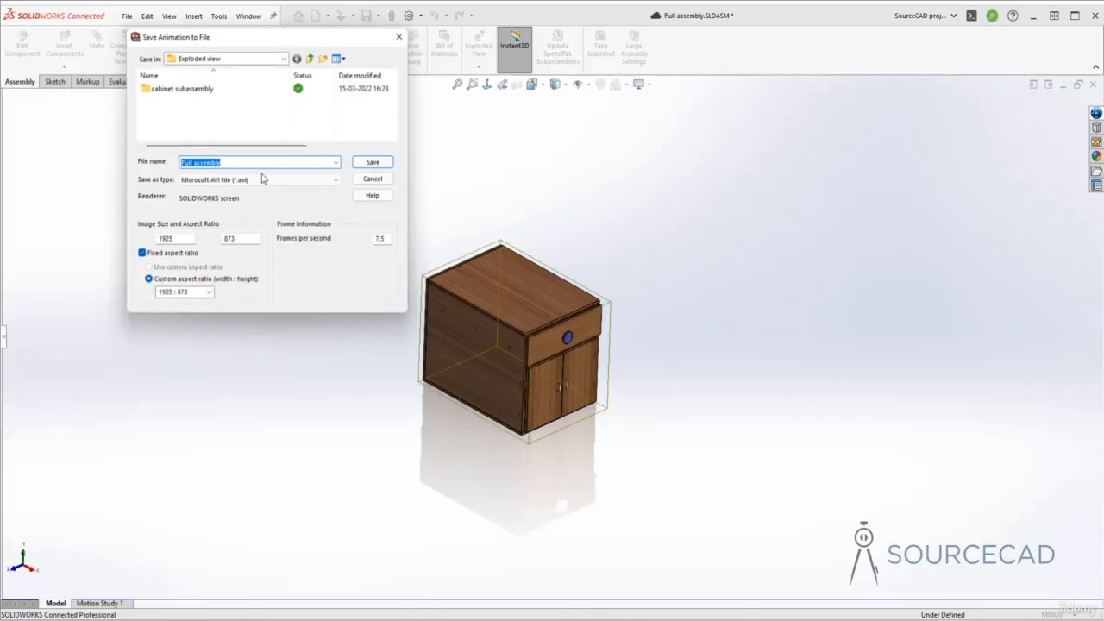
click(232, 179)
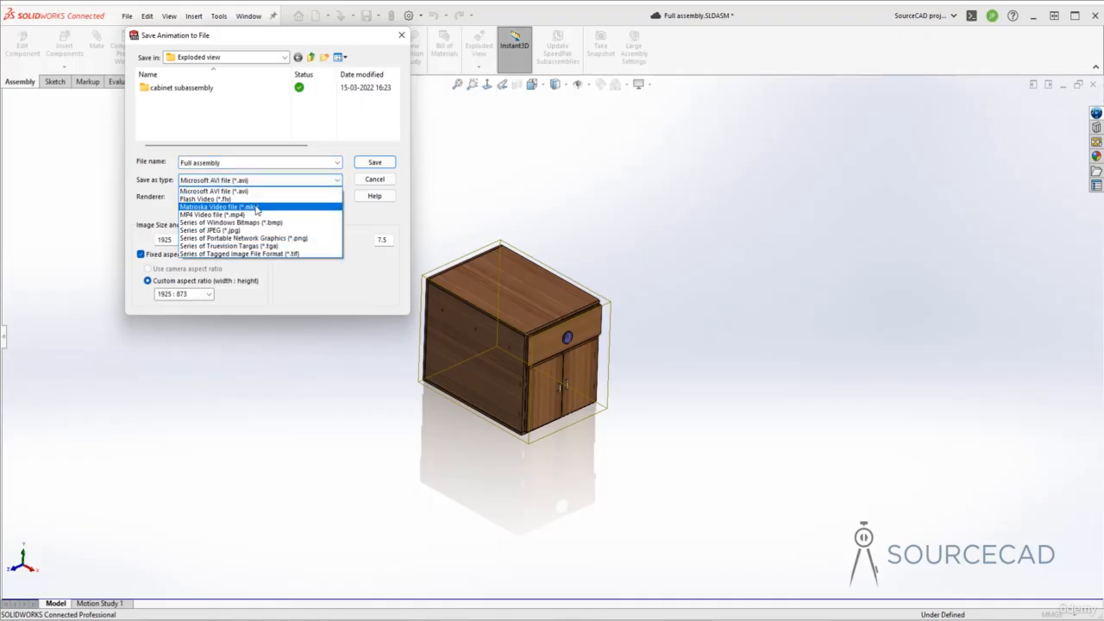
click(258, 215)
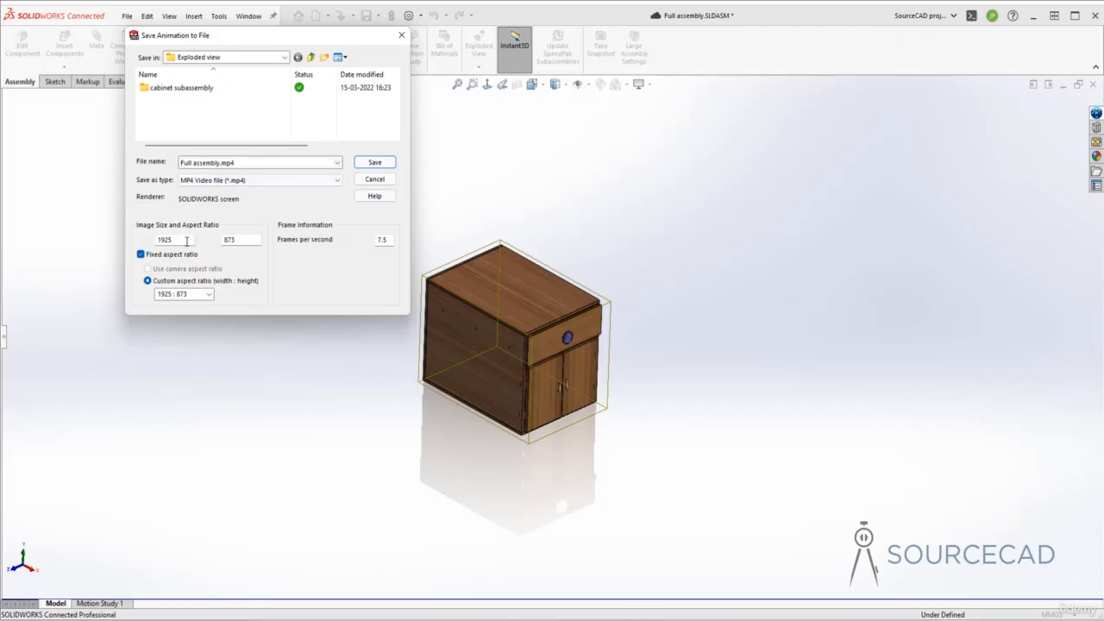
- Review the custom aspect ratio options and set the video's frame rate to 15 frames per second
click(209, 294)
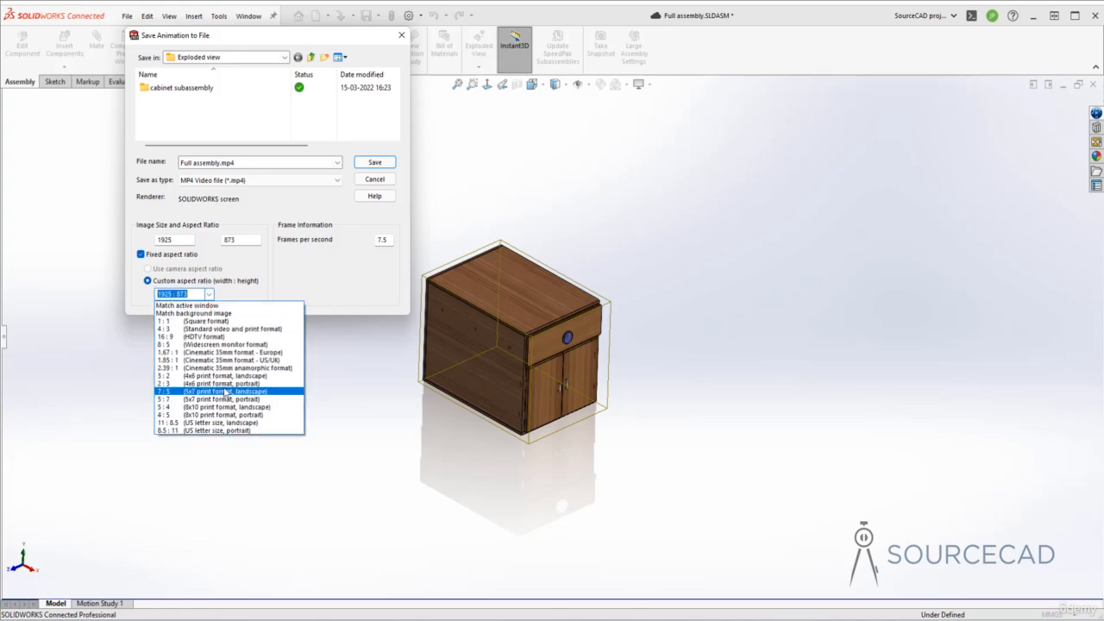
click(300, 279)
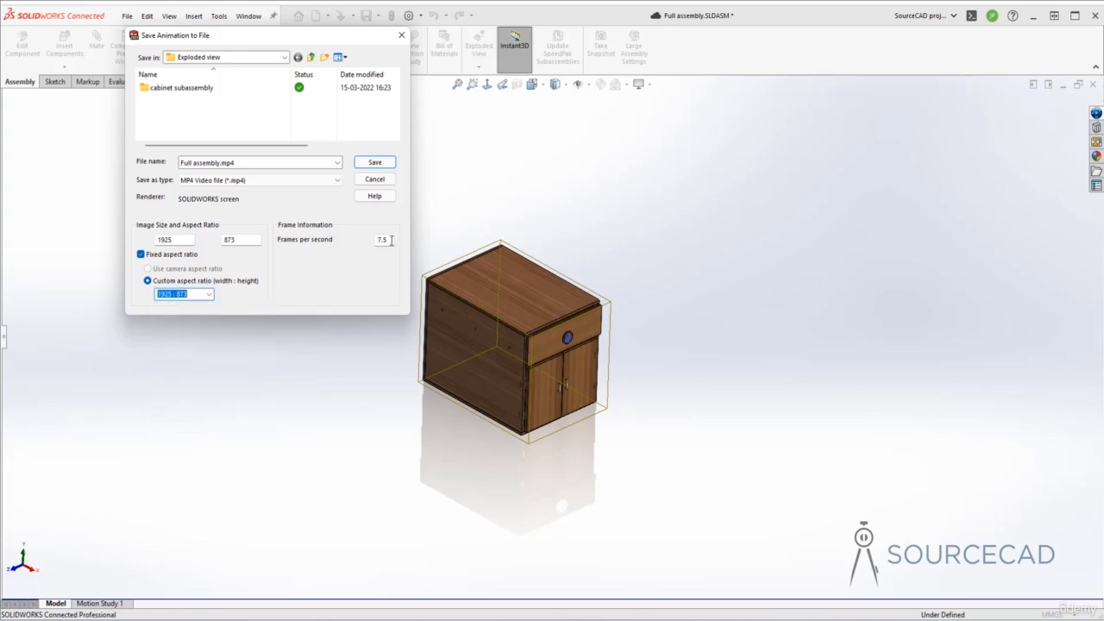
drag(390, 241, 362, 245)
key(Tab)
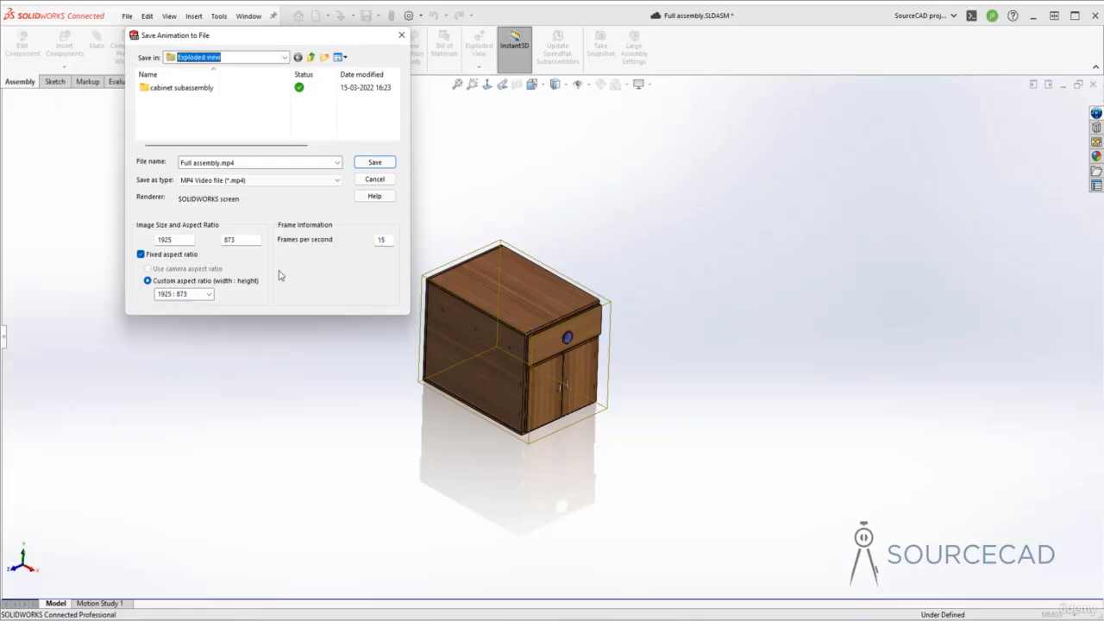
- Try releasing the fixed aspect ratio to edit the video's width and height, and restore it
click(140, 255)
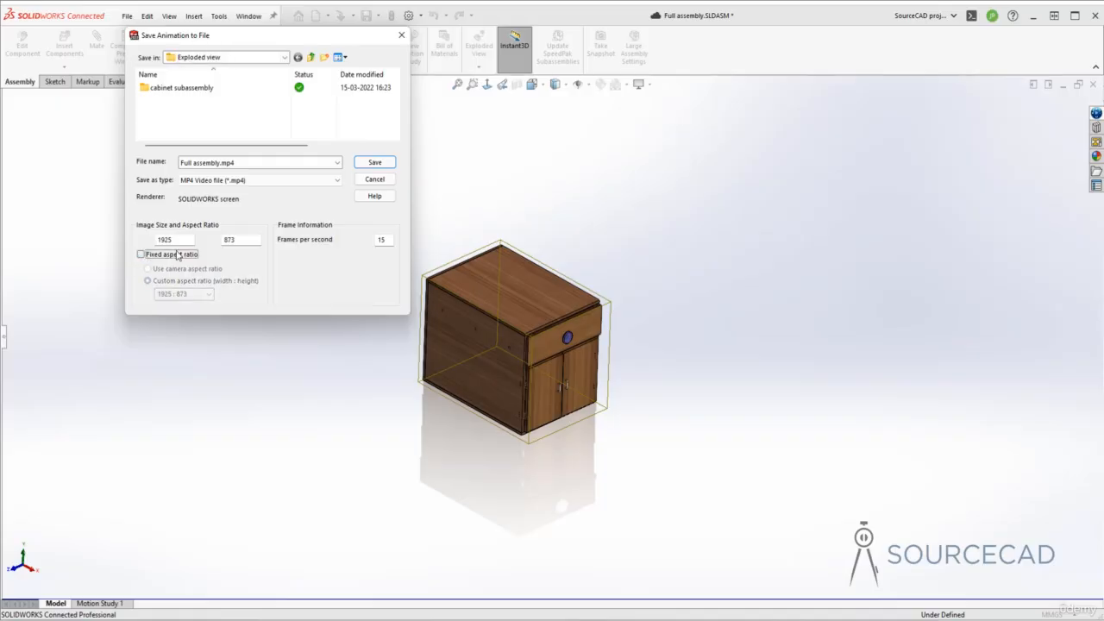
click(177, 240)
drag(178, 240, 144, 241)
drag(239, 242, 215, 243)
click(170, 255)
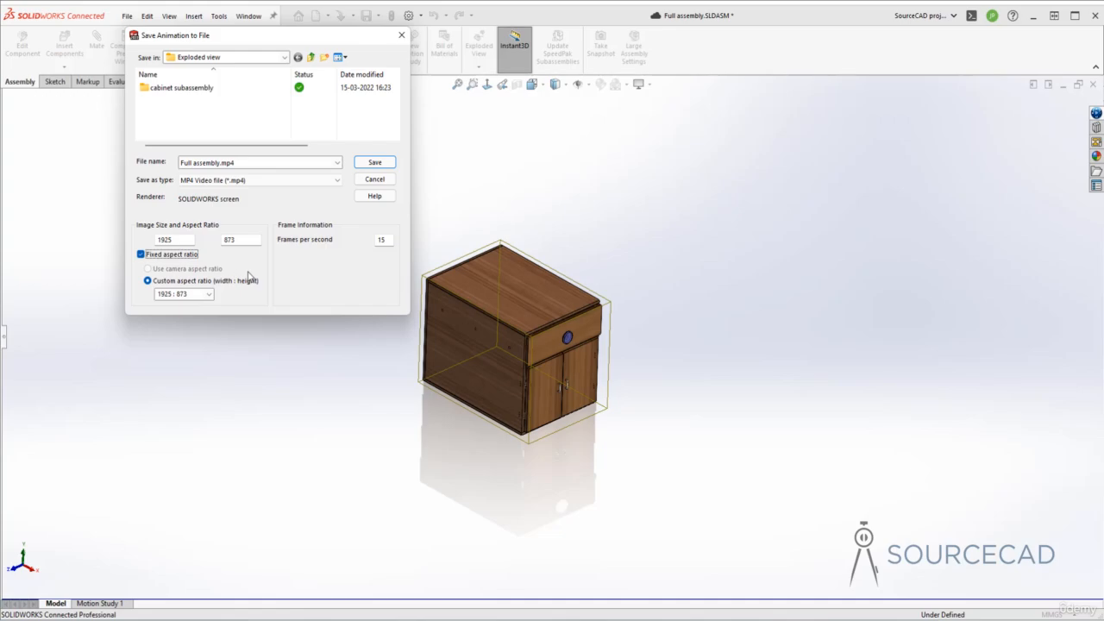
- Save the animation video with these settings and close the animation controller
click(375, 163)
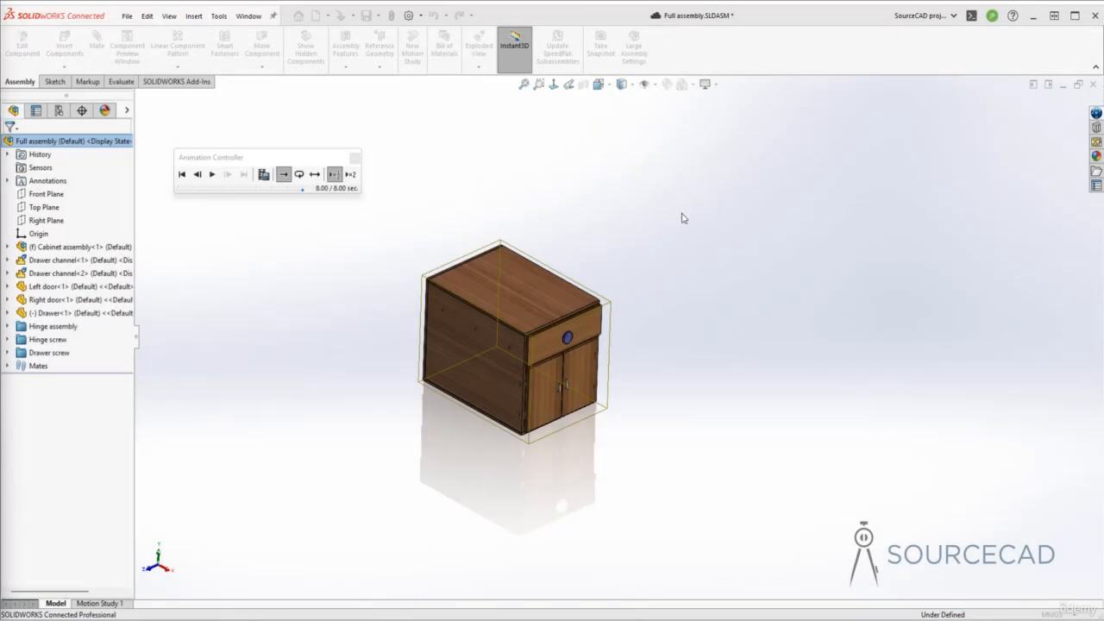
click(356, 161)
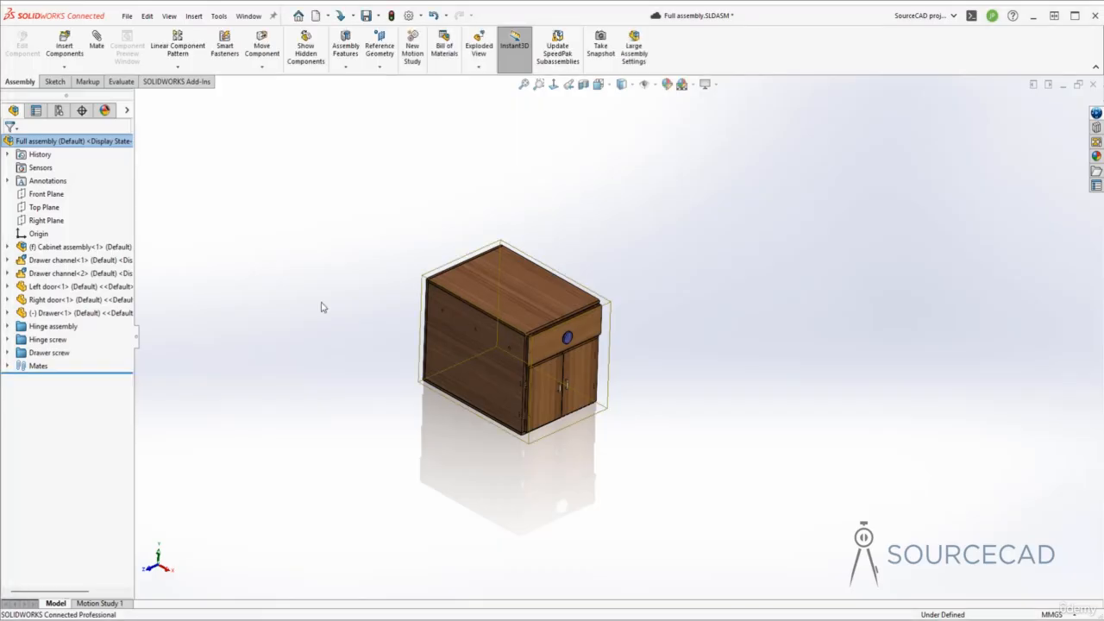
- Locate the exploded view stored under the assembly's Default configuration and explode the cabinet with it
click(59, 111)
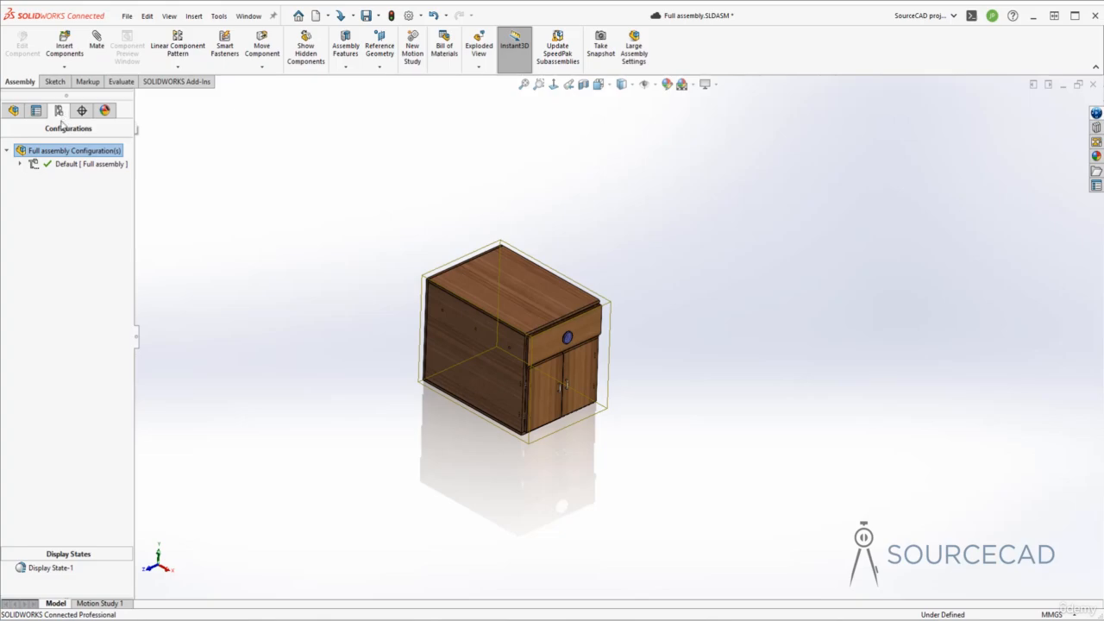
click(20, 164)
double_click(70, 178)
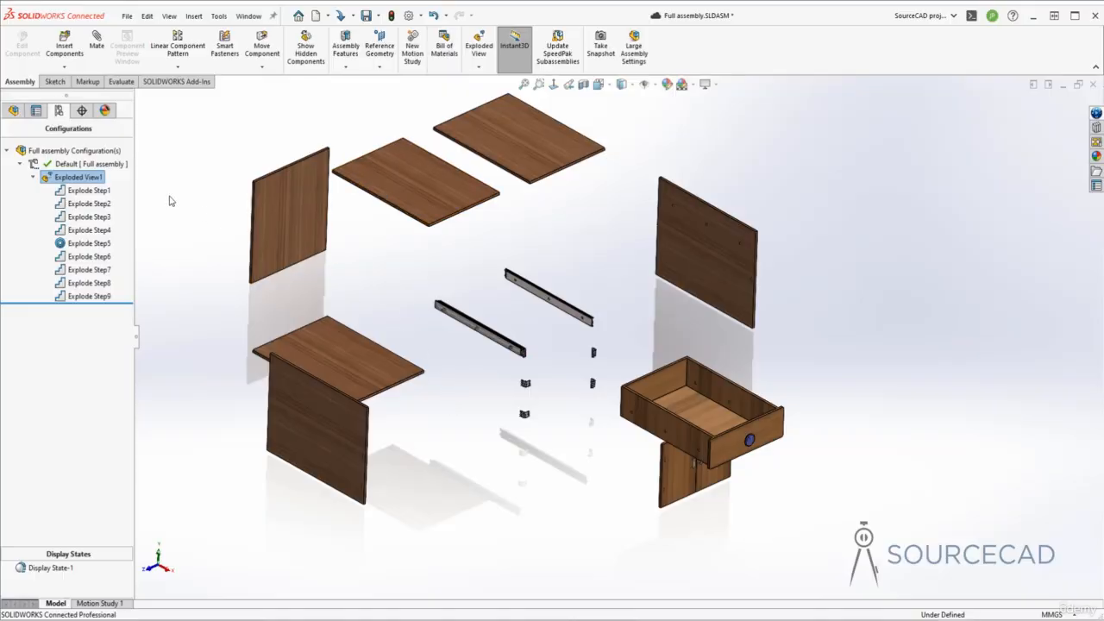
- Collapse the exploded full assembly from its top-level entry in the feature tree
click(13, 110)
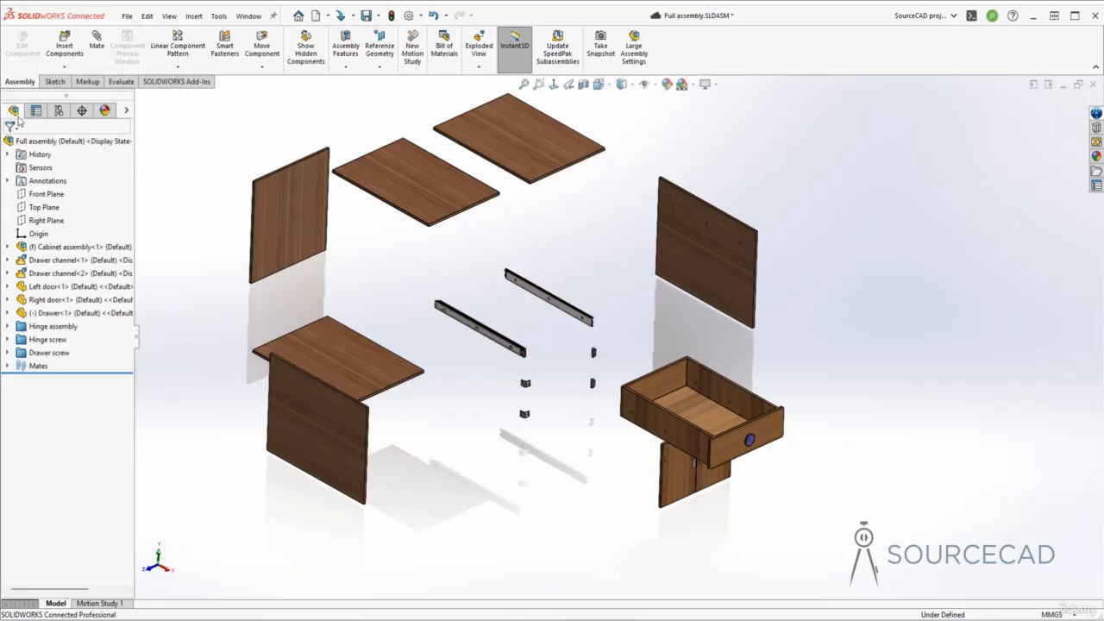
click(52, 141)
right_click(62, 142)
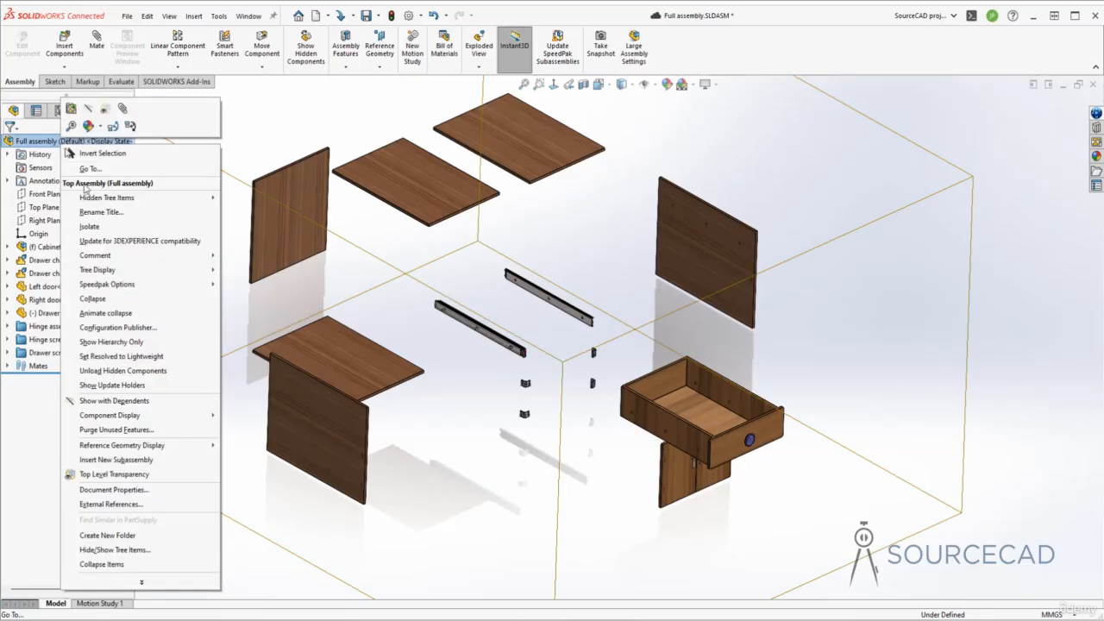
click(152, 302)
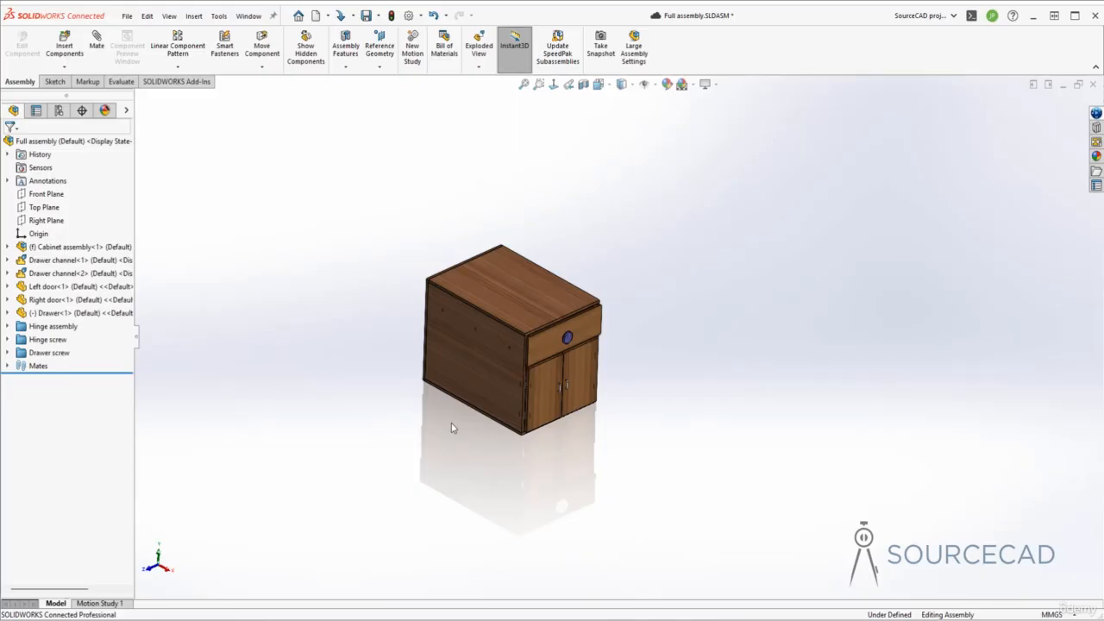
- Open the Default configuration's stored exploded view, Exploded View1, for editing
click(58, 111)
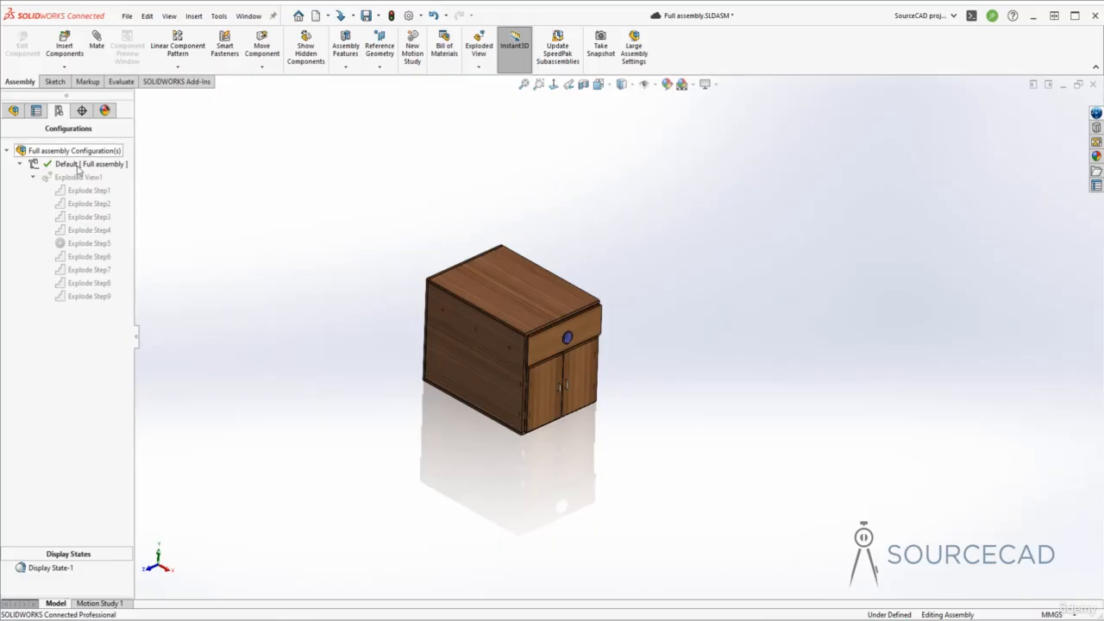
click(82, 178)
right_click(82, 179)
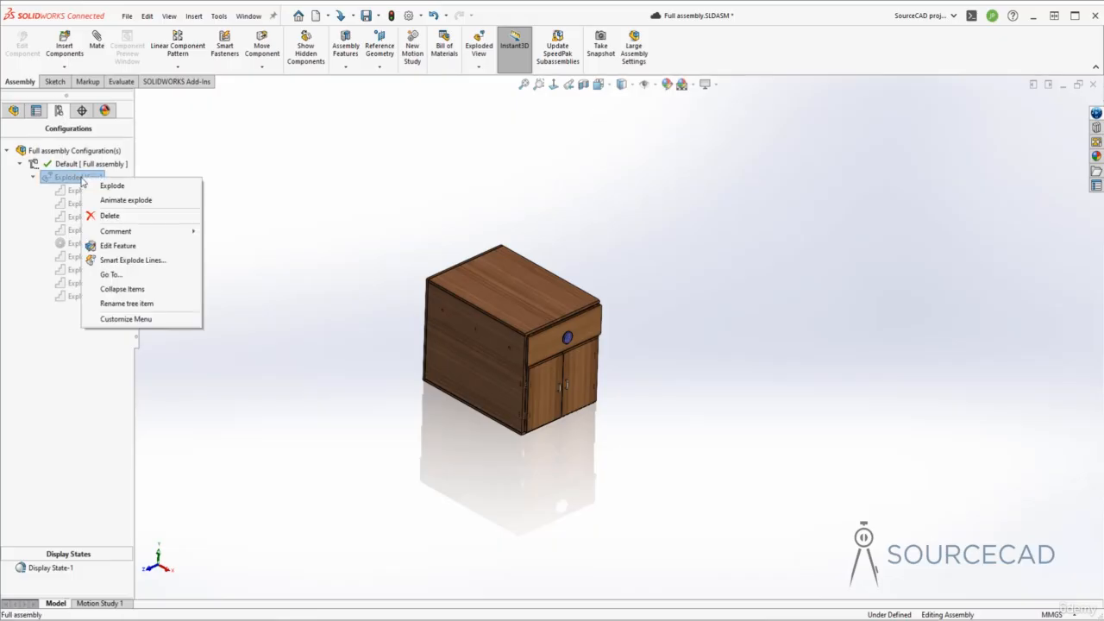
click(118, 246)
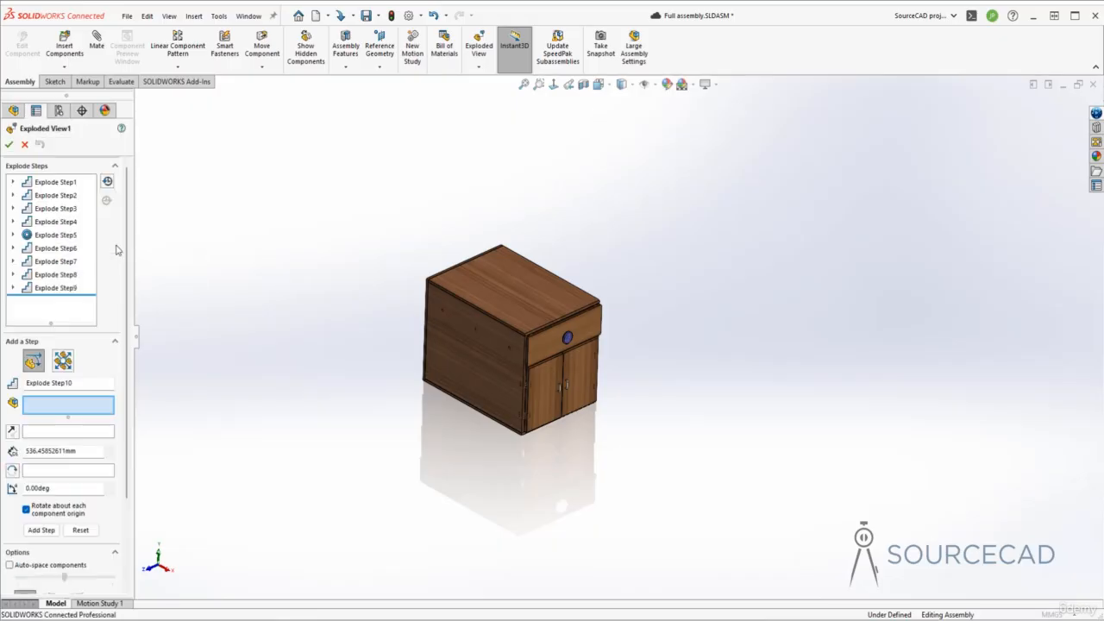